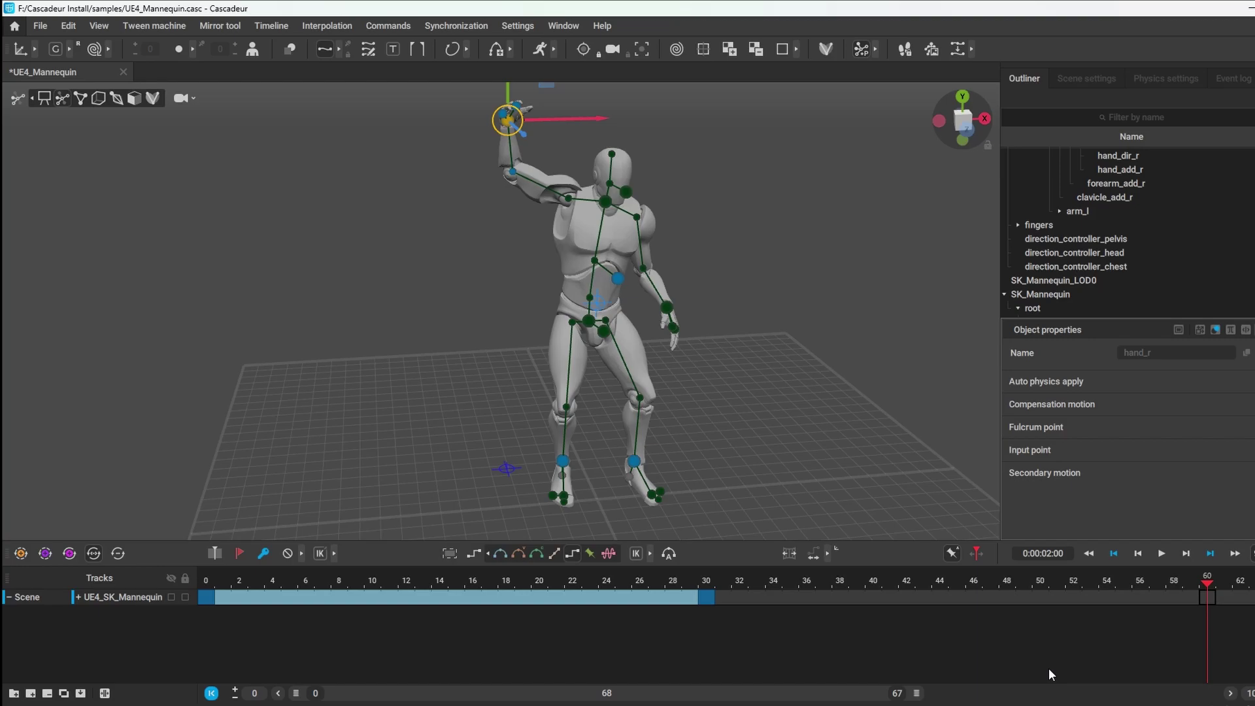
# Close the UE4_Mannequin scene without saving and switch to the Unreal knight project.
pyautogui.click(124, 73)
pyautogui.click(758, 411)
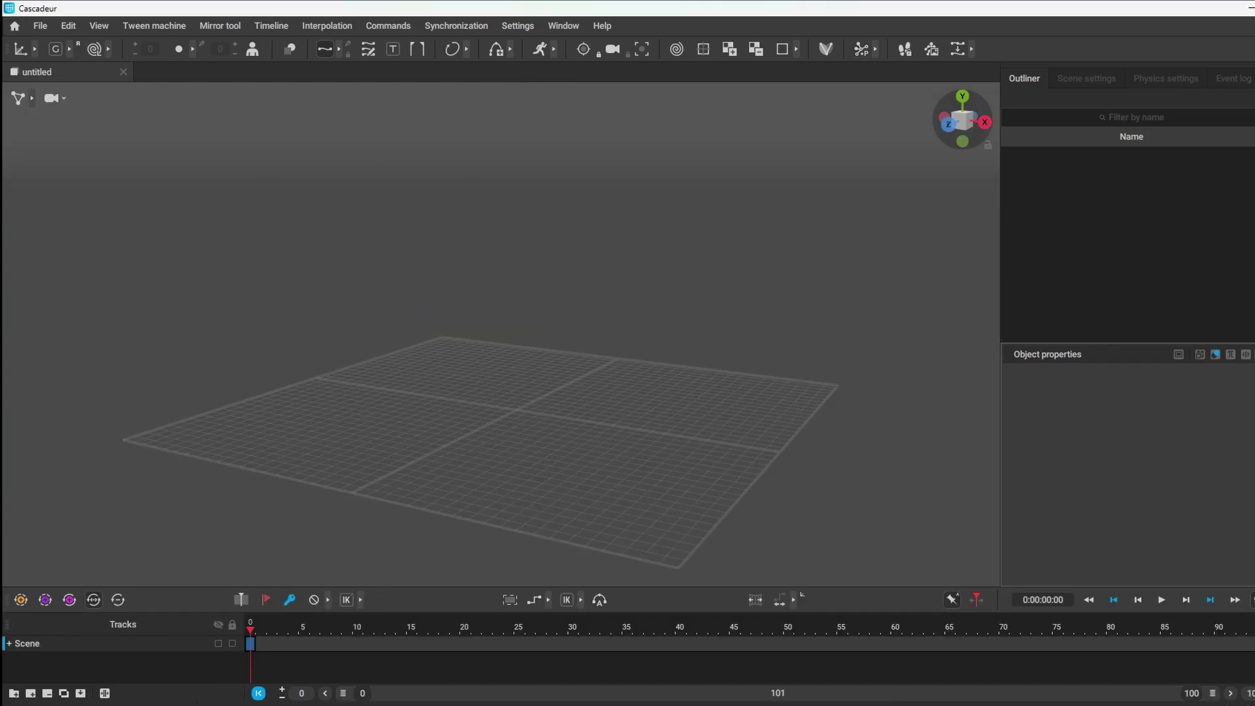
pyautogui.click(852, 704)
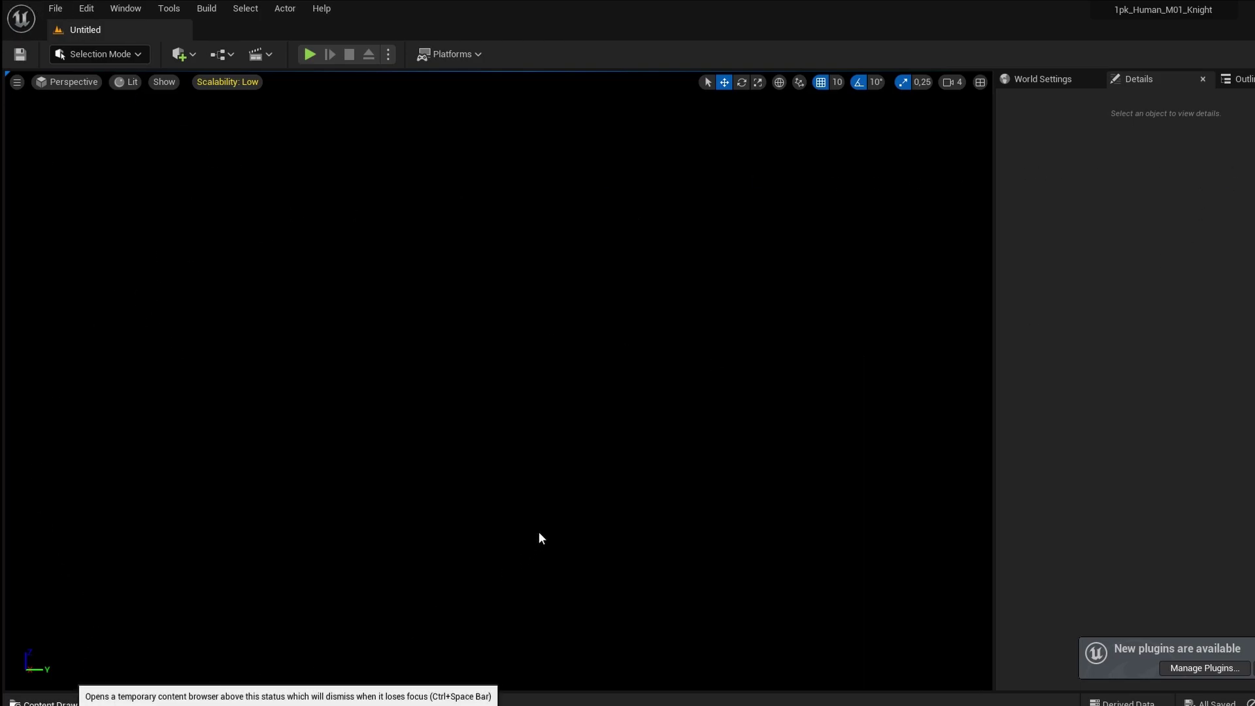
# In the Content Drawer, browse to YI_NPC > Meshes > Human_M01_Knight > Whole and bring up SK_Human_Knight's actions.
pyautogui.hotkey('ctrl', 'space')
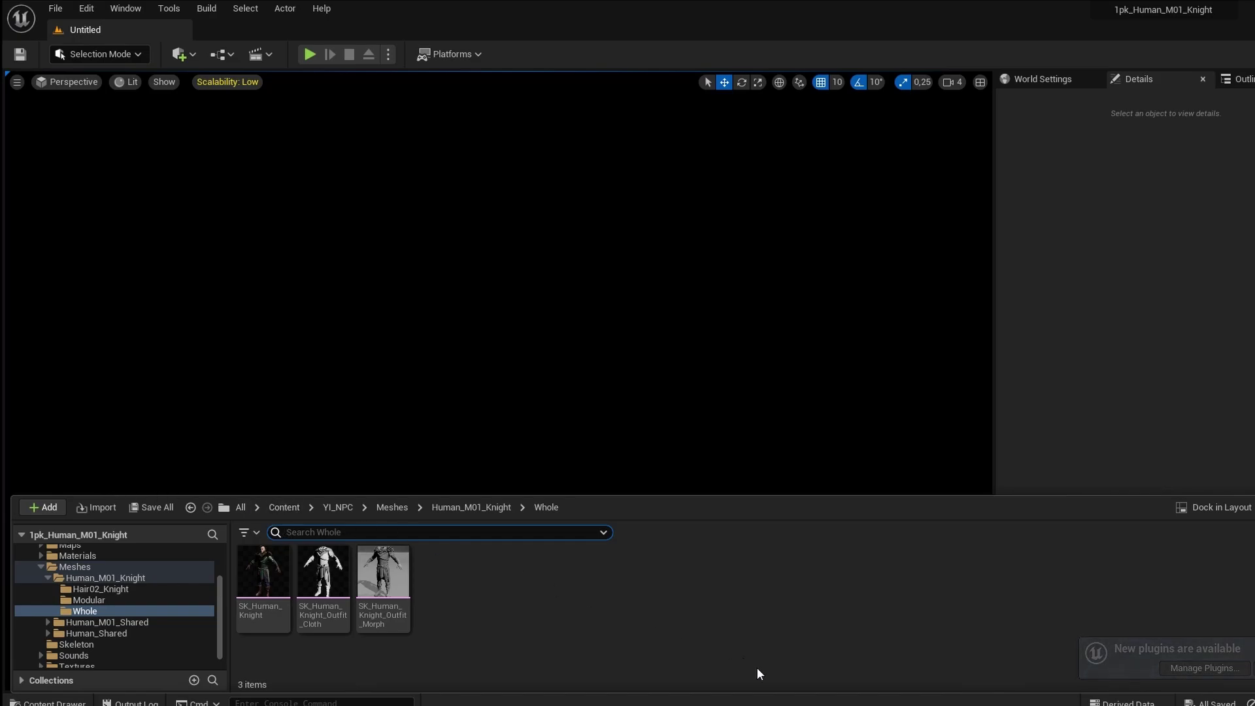
pyautogui.scroll(3, 211, 589)
pyautogui.click(211, 574)
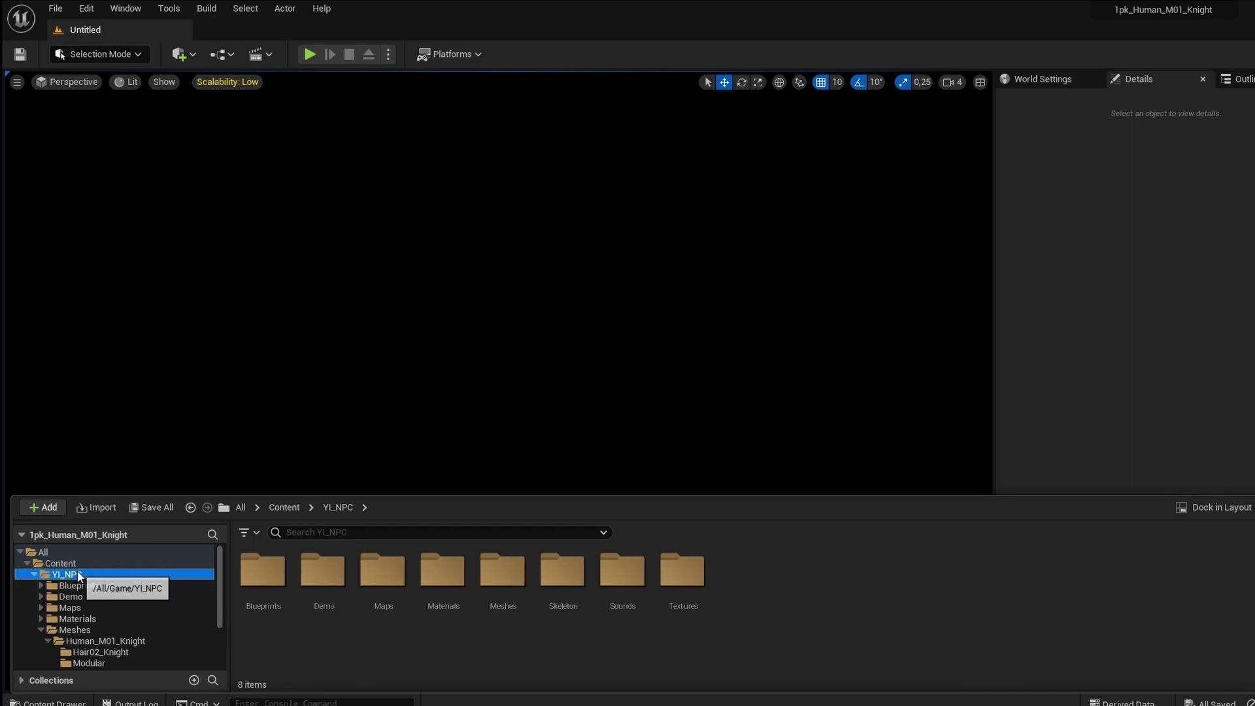
pyautogui.click(75, 630)
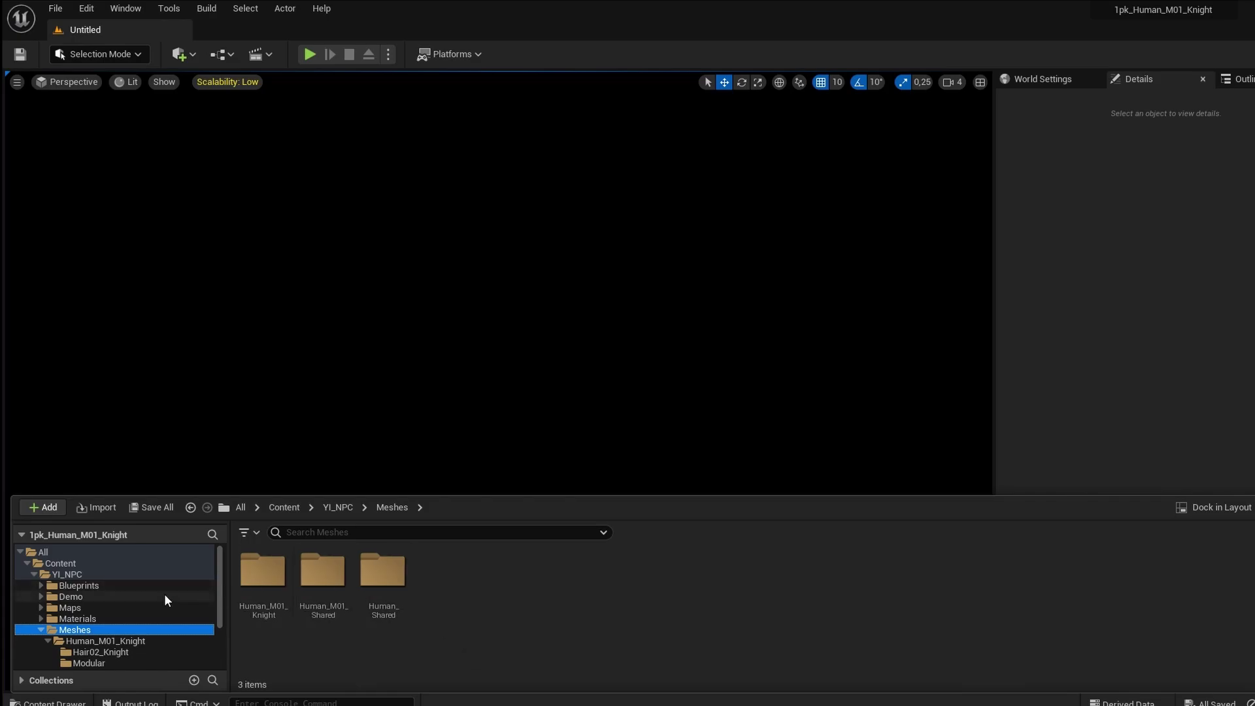
pyautogui.doubleClick(263, 570)
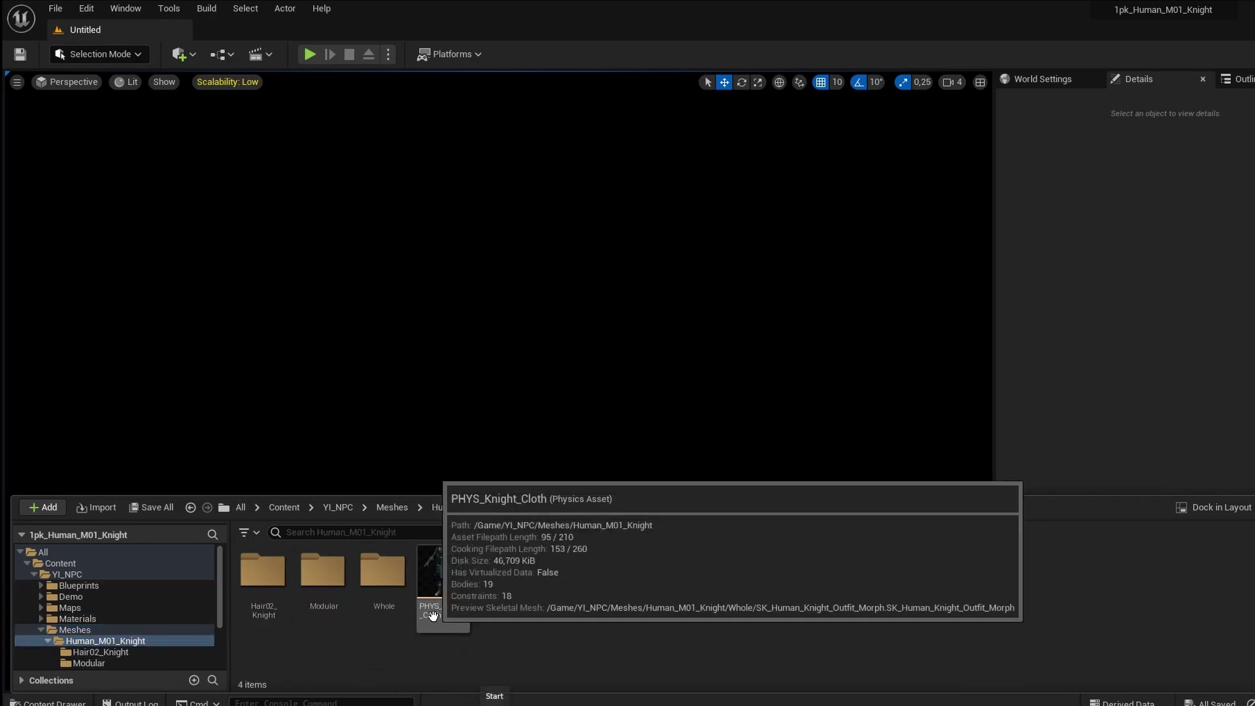
pyautogui.moveTo(432, 595)
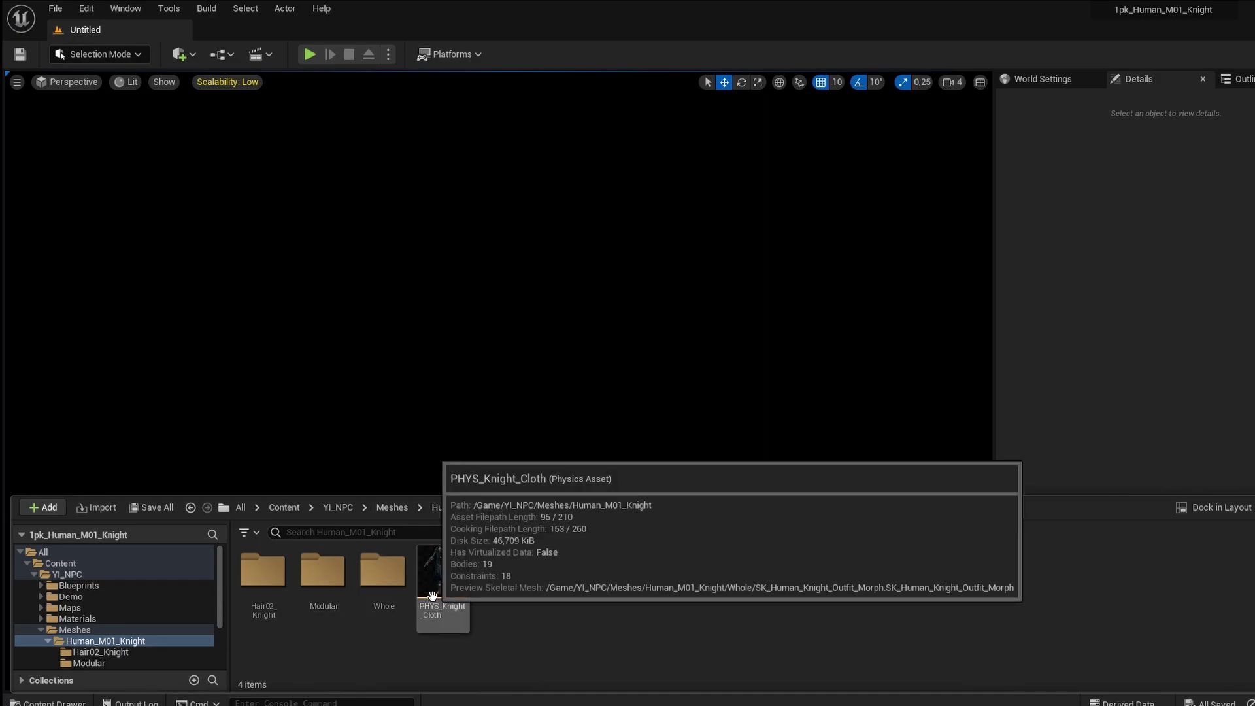
pyautogui.click(392, 573)
pyautogui.doubleClick(392, 573)
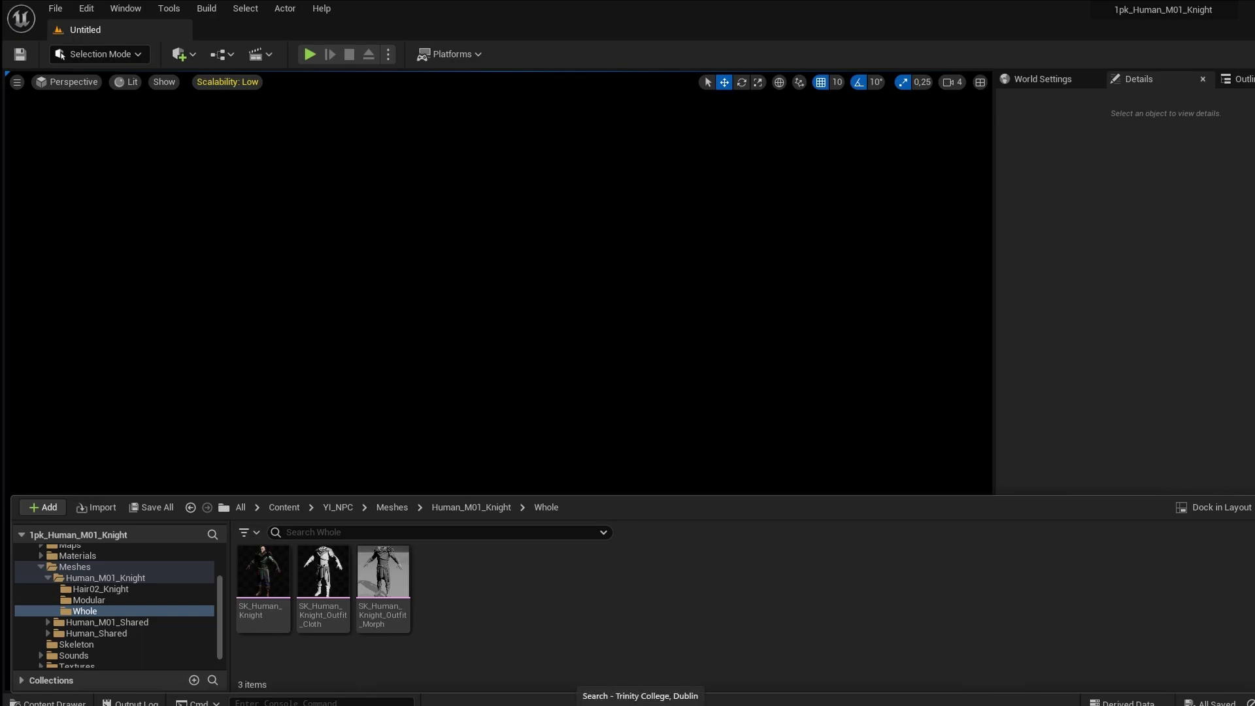
pyautogui.moveTo(273, 608)
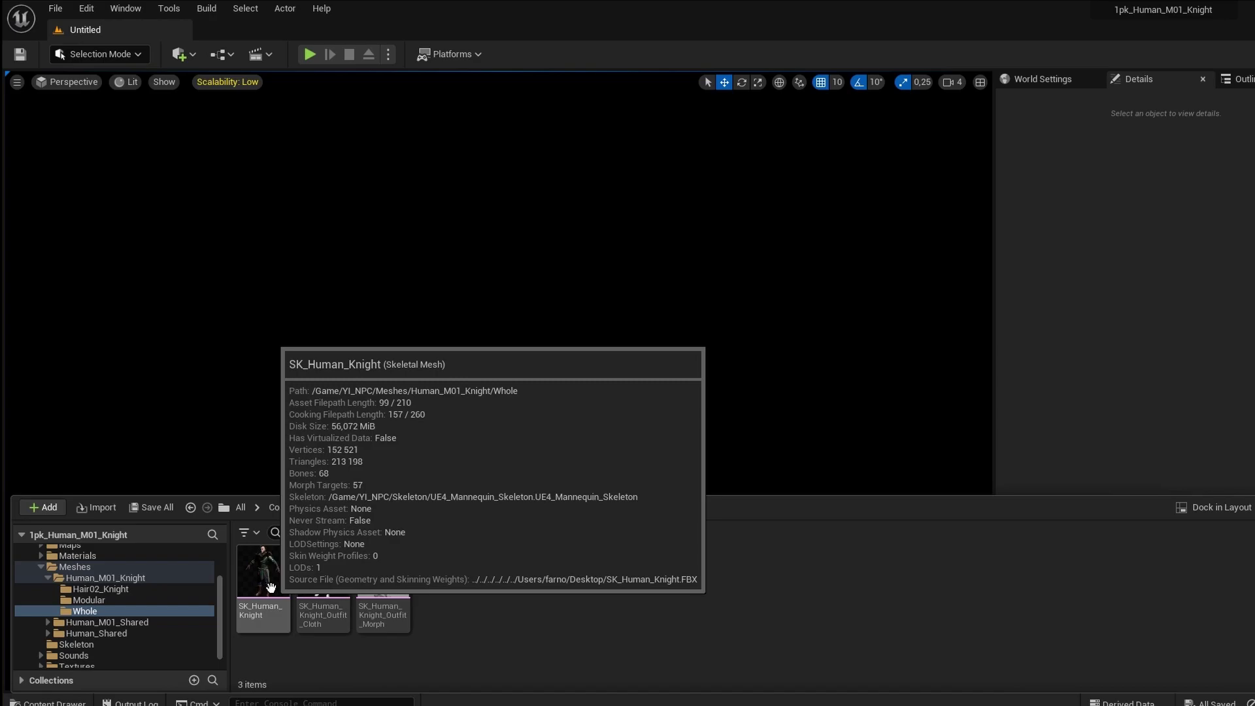
pyautogui.rightClick(271, 587)
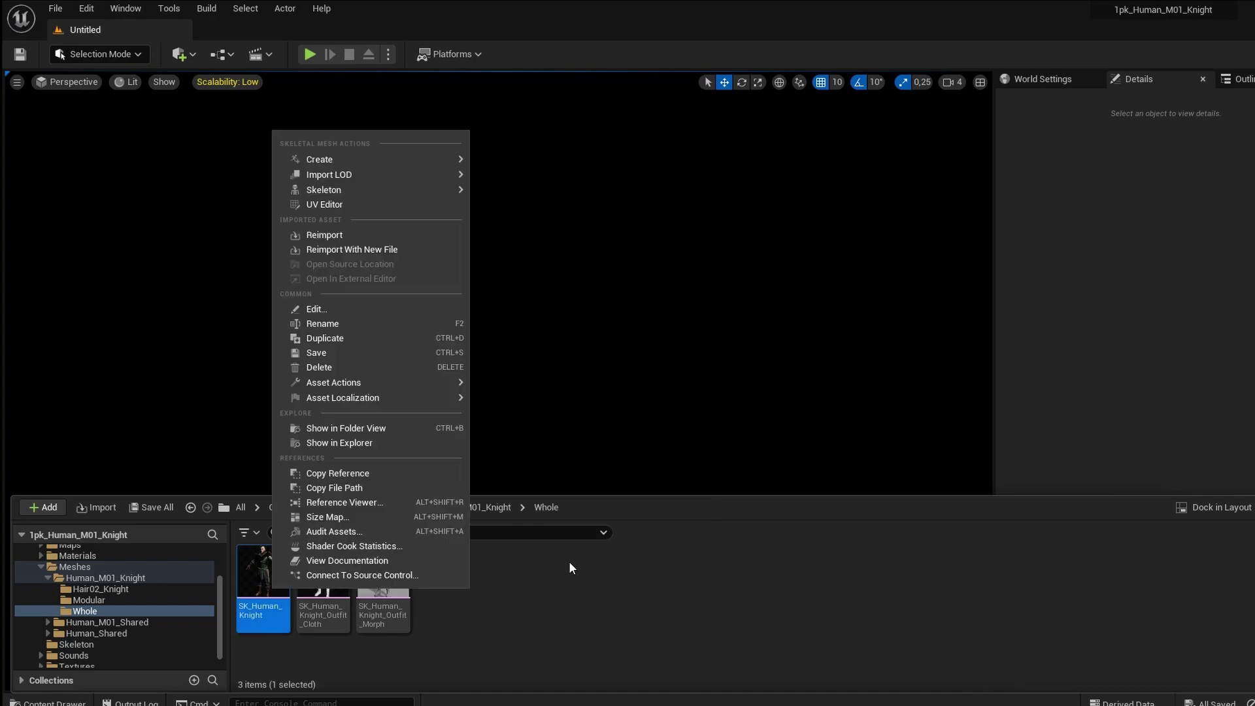
# Export SK_Human_Knight as an FBX into G:\Unreal, accepting the FBX export options.
pyautogui.moveTo(335, 385)
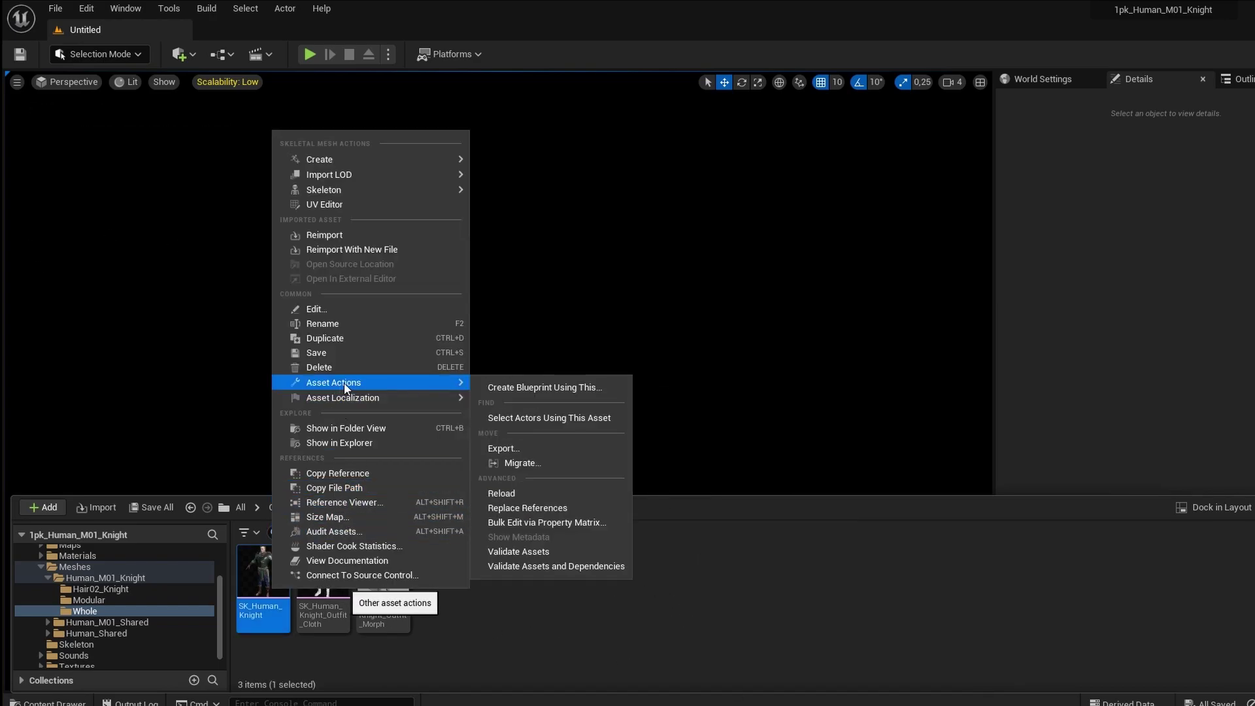
pyautogui.click(520, 449)
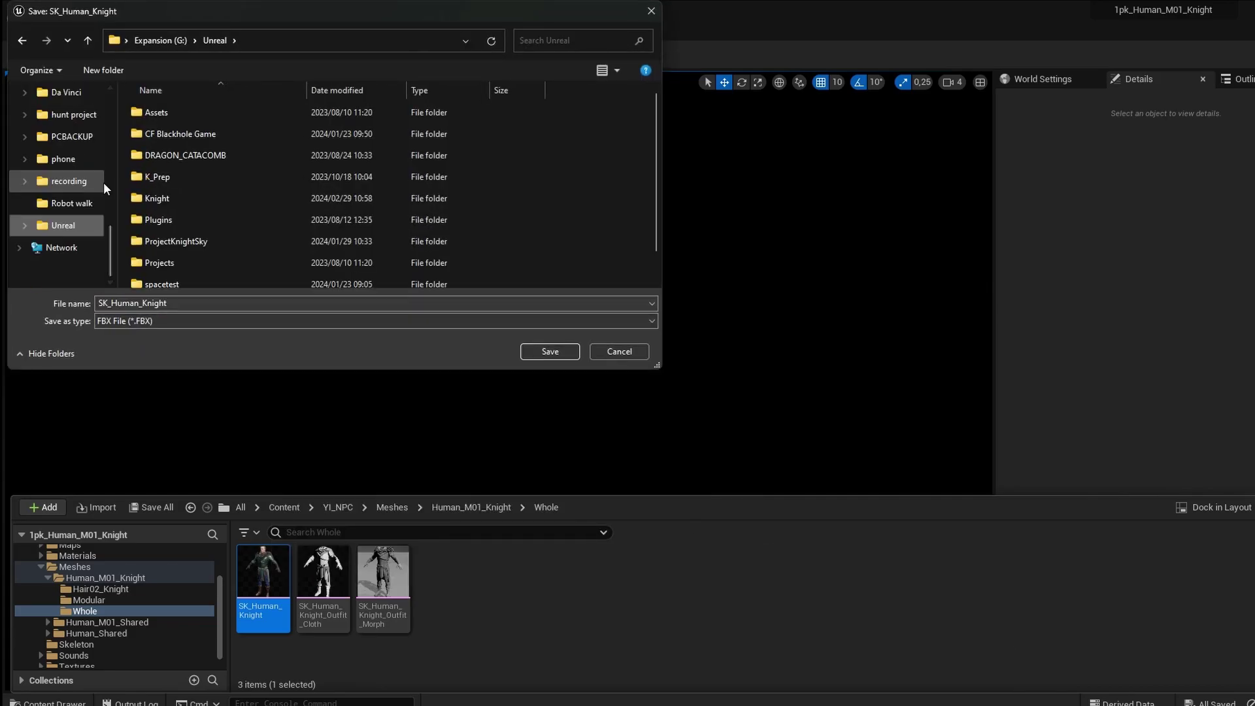
pyautogui.scroll(3, 103, 182)
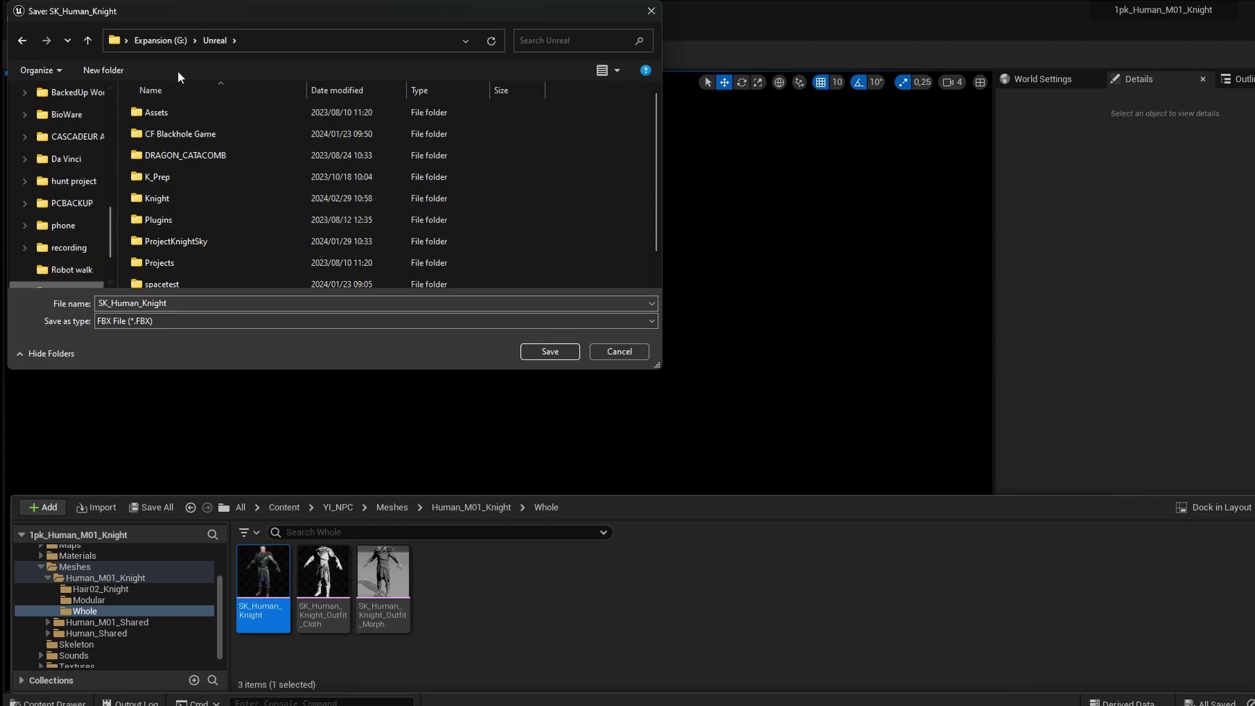
pyautogui.scroll(-1, 257, 140)
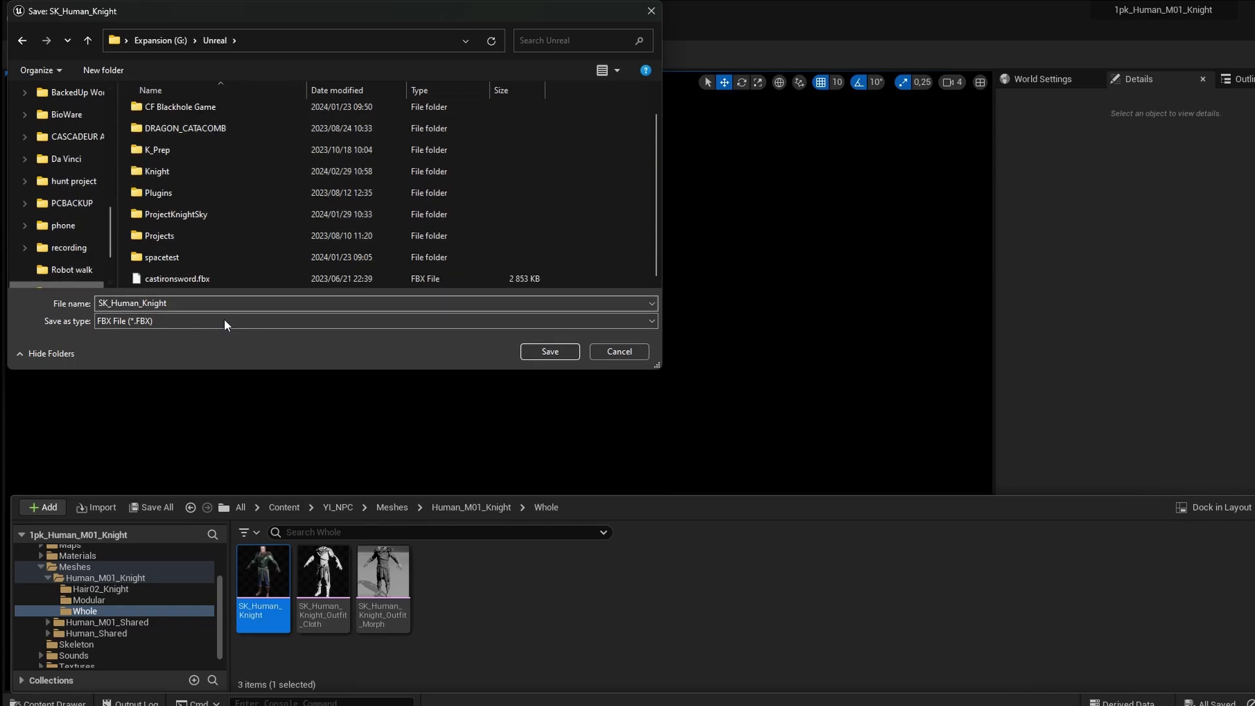
pyautogui.click(545, 348)
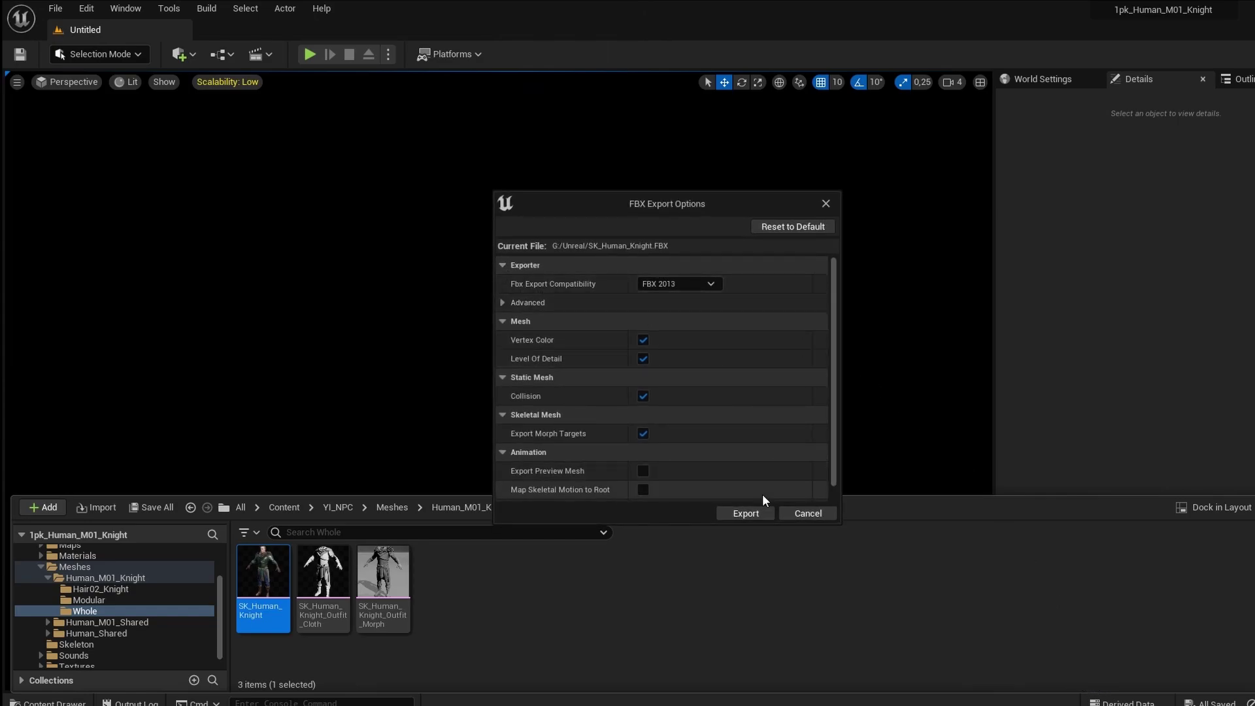
pyautogui.click(754, 514)
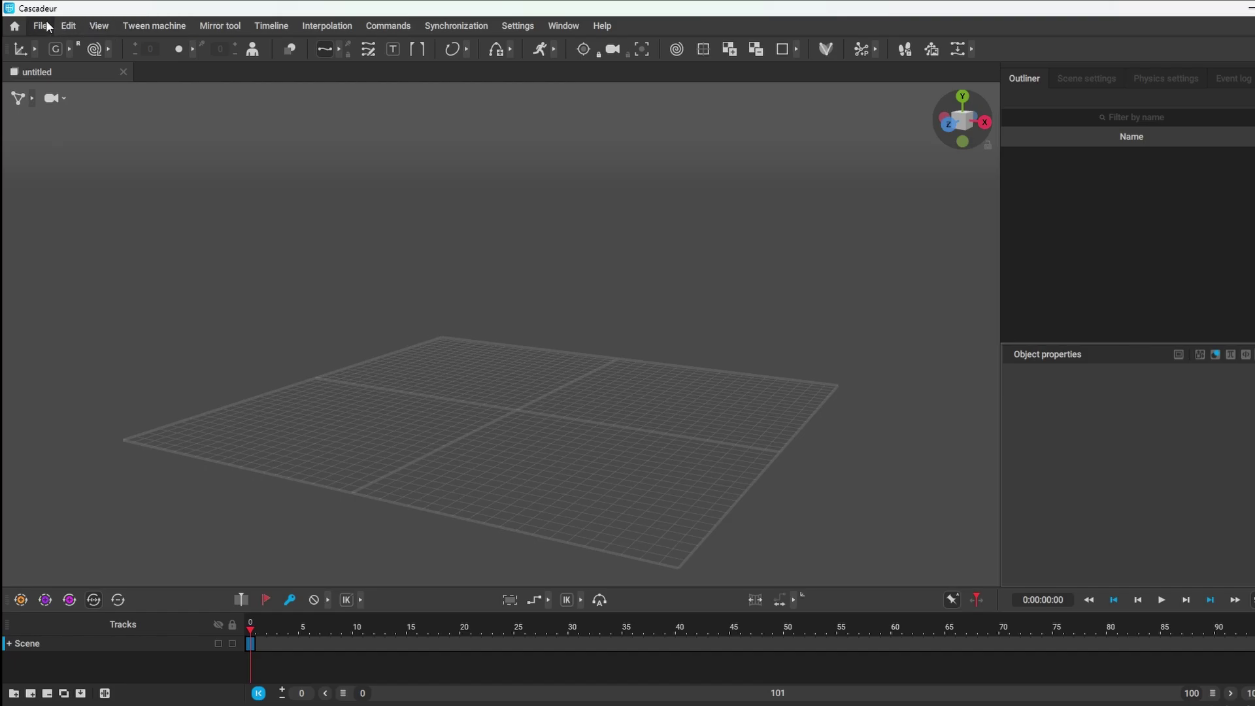
# Drag SK_Human_Knight.FBX from G:\Unreal in File Explorer into the Cascadeur viewport and finish the import.
pyautogui.click(760, 703)
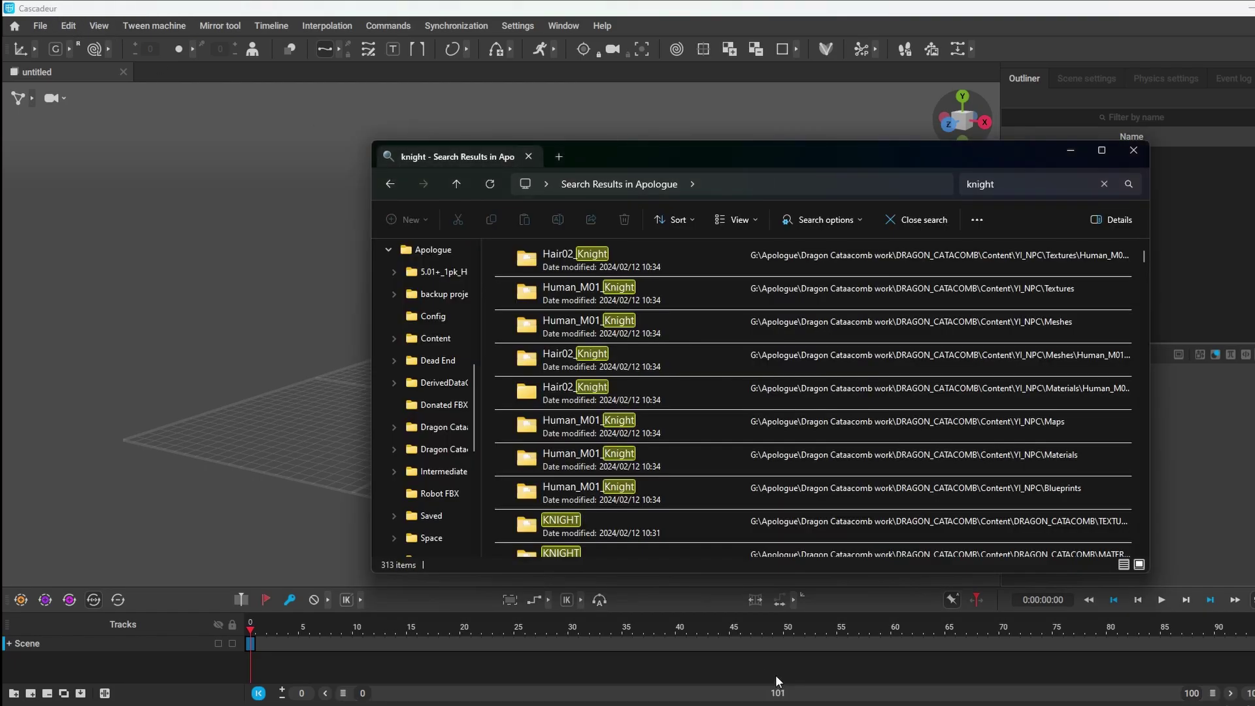
pyautogui.scroll(-4, 474, 451)
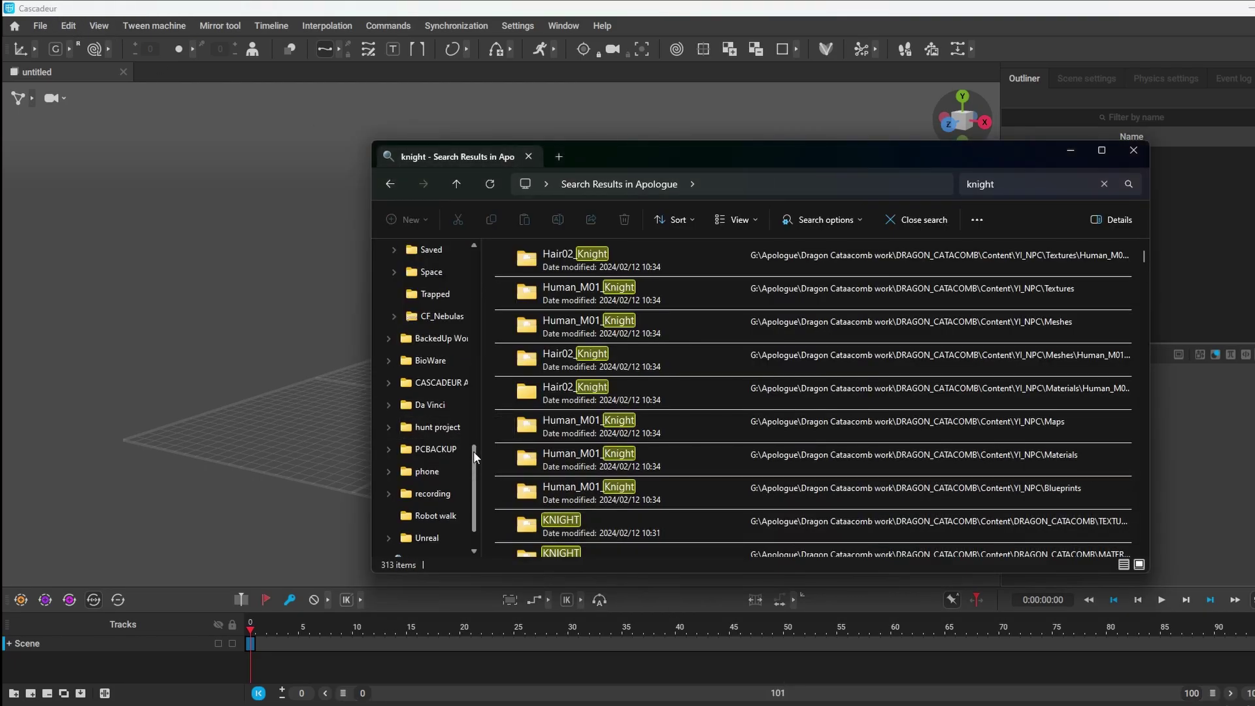
pyautogui.click(462, 537)
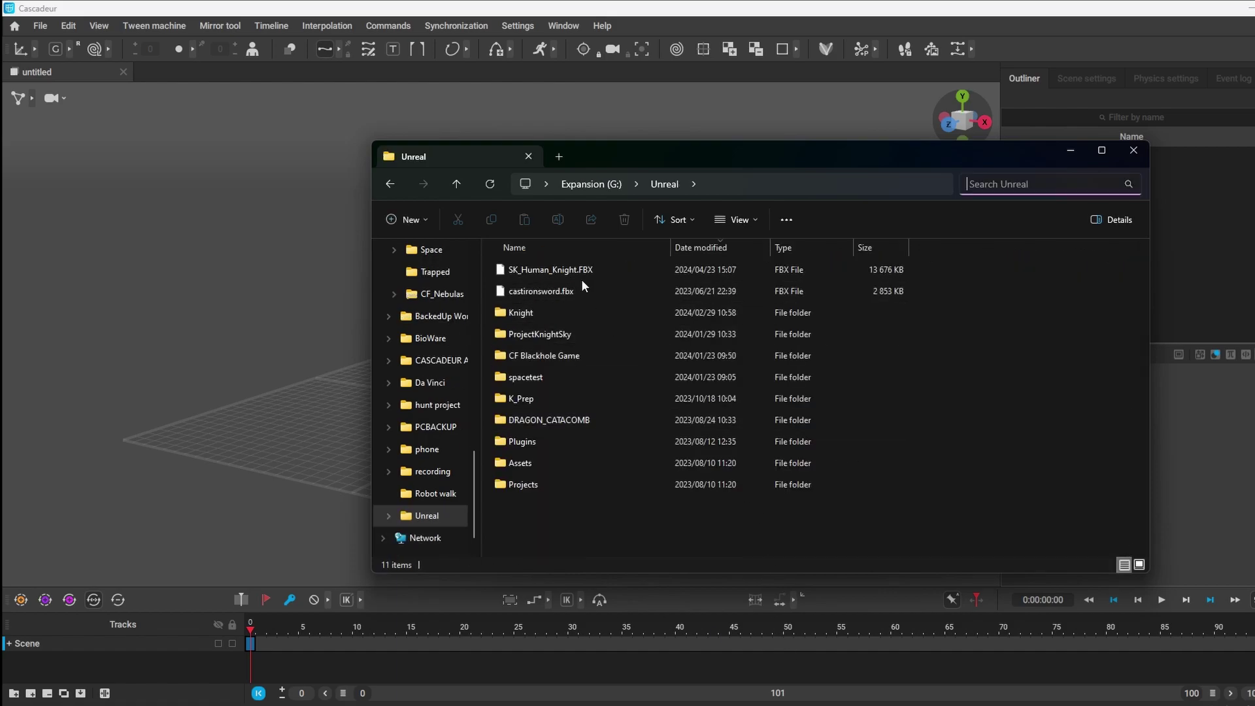
pyautogui.click(557, 269)
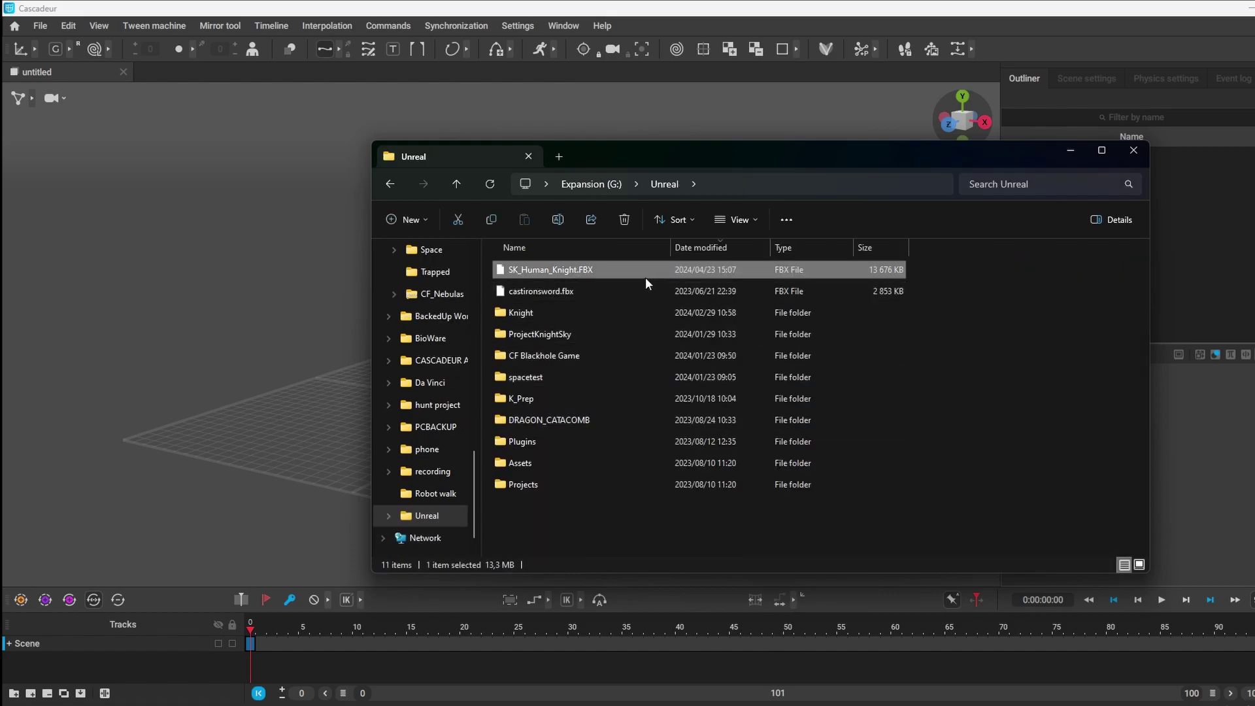
pyautogui.moveTo(645, 278); pyautogui.dragTo(232, 285)
pyautogui.click(622, 6)
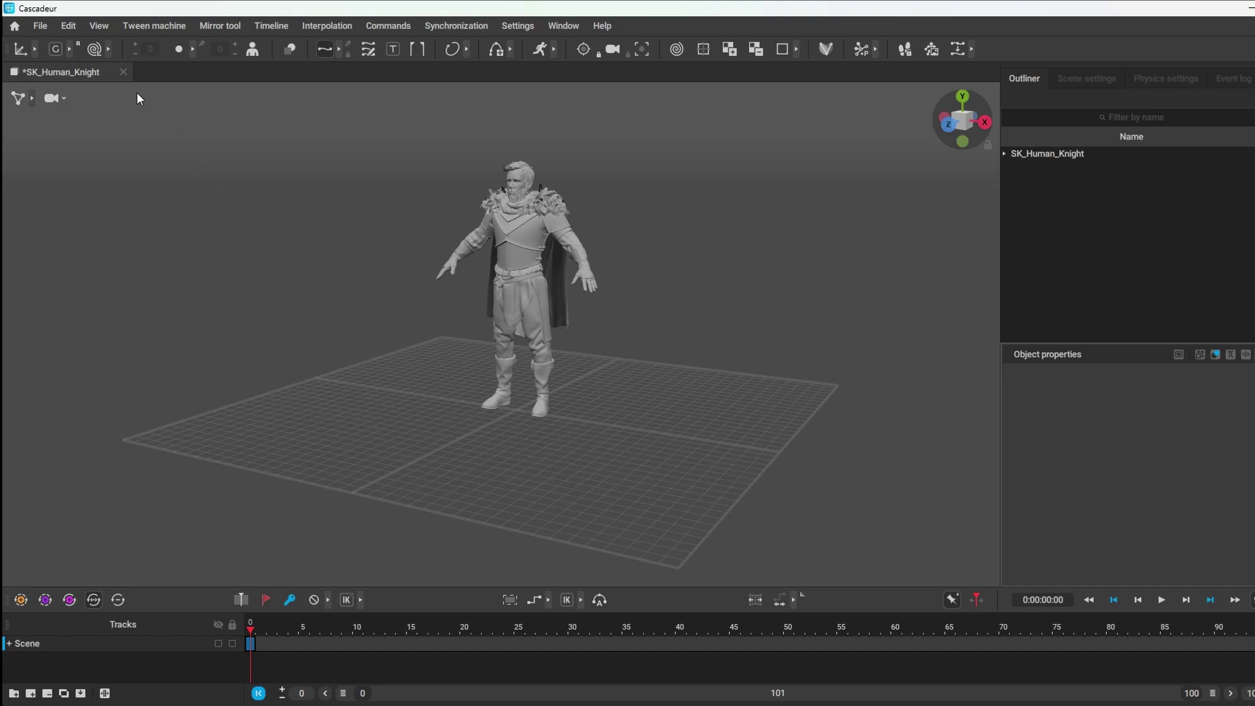
# Close the knight scene without saving, then import G:\Unreal\SK_Human_Knight.FBX via File > Import > Fbx/Dae.
pyautogui.click(123, 72)
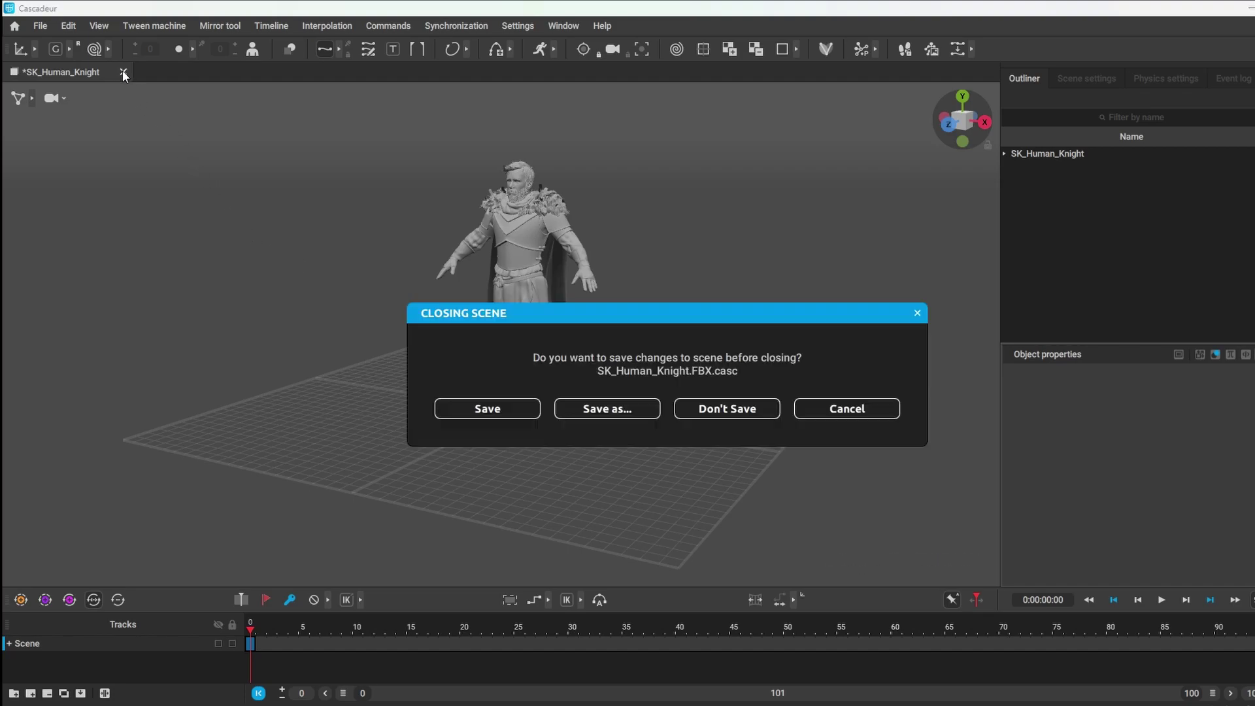
pyautogui.click(728, 410)
pyautogui.click(36, 29)
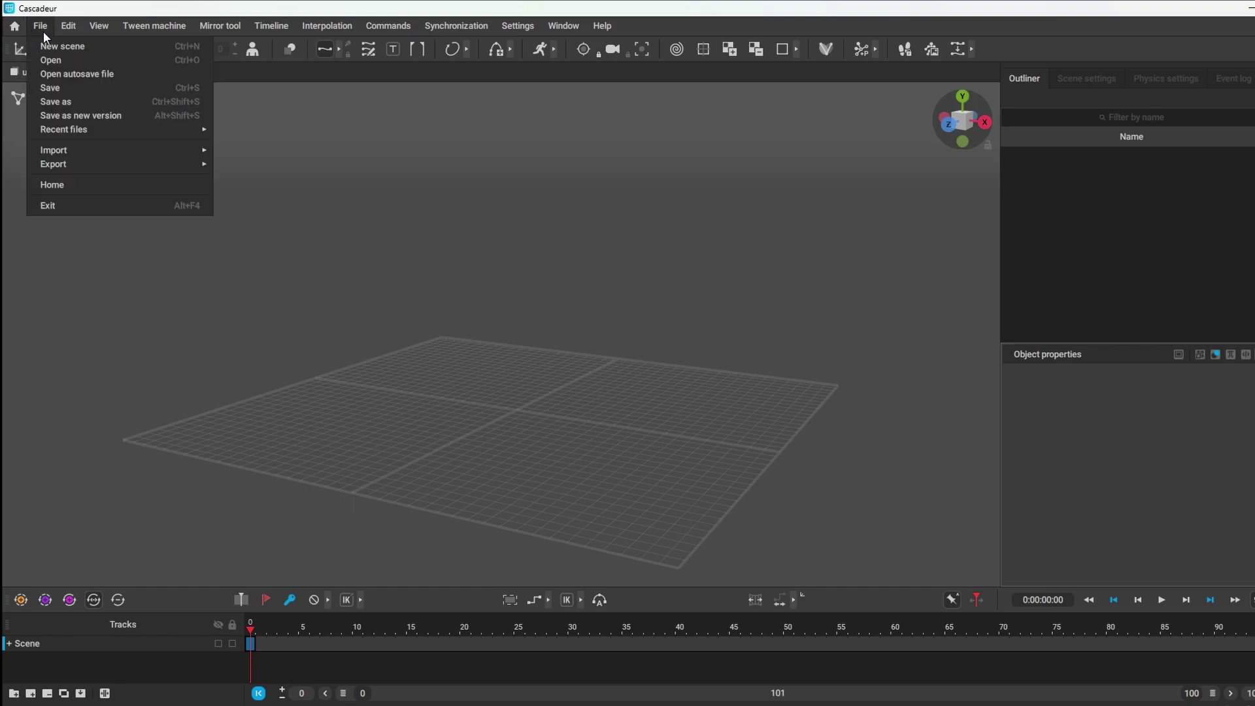
pyautogui.moveTo(107, 149)
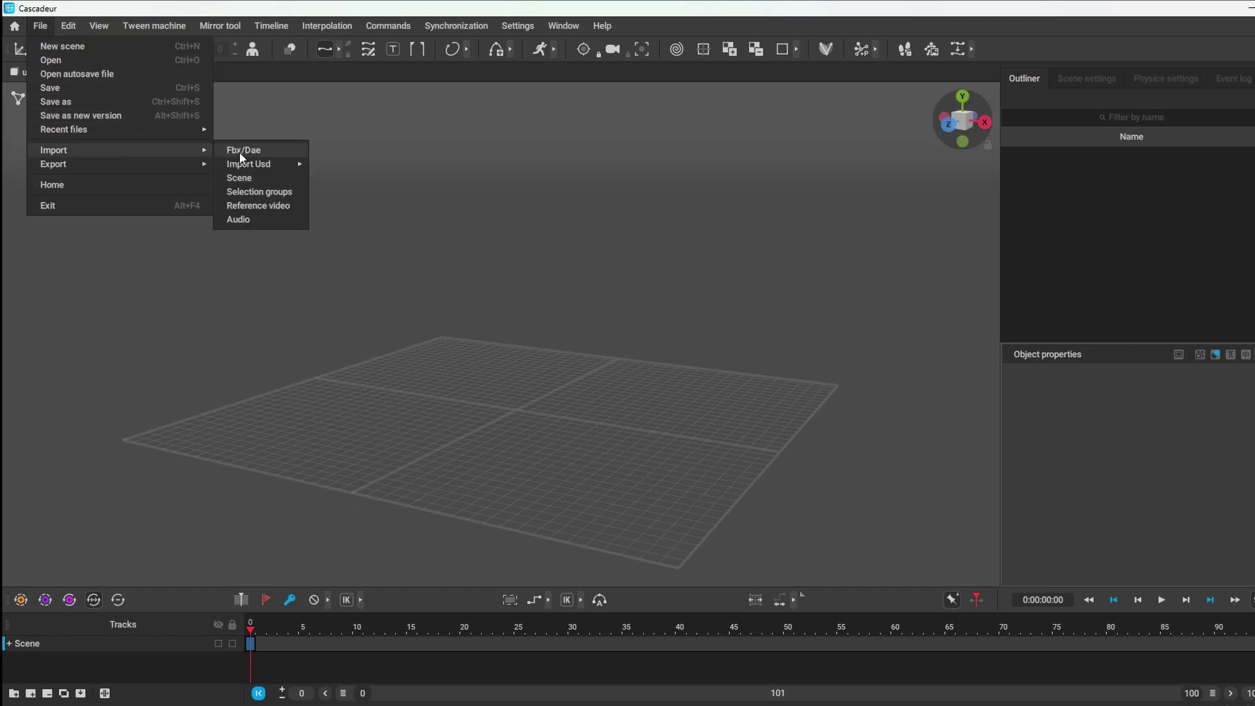
pyautogui.click(241, 152)
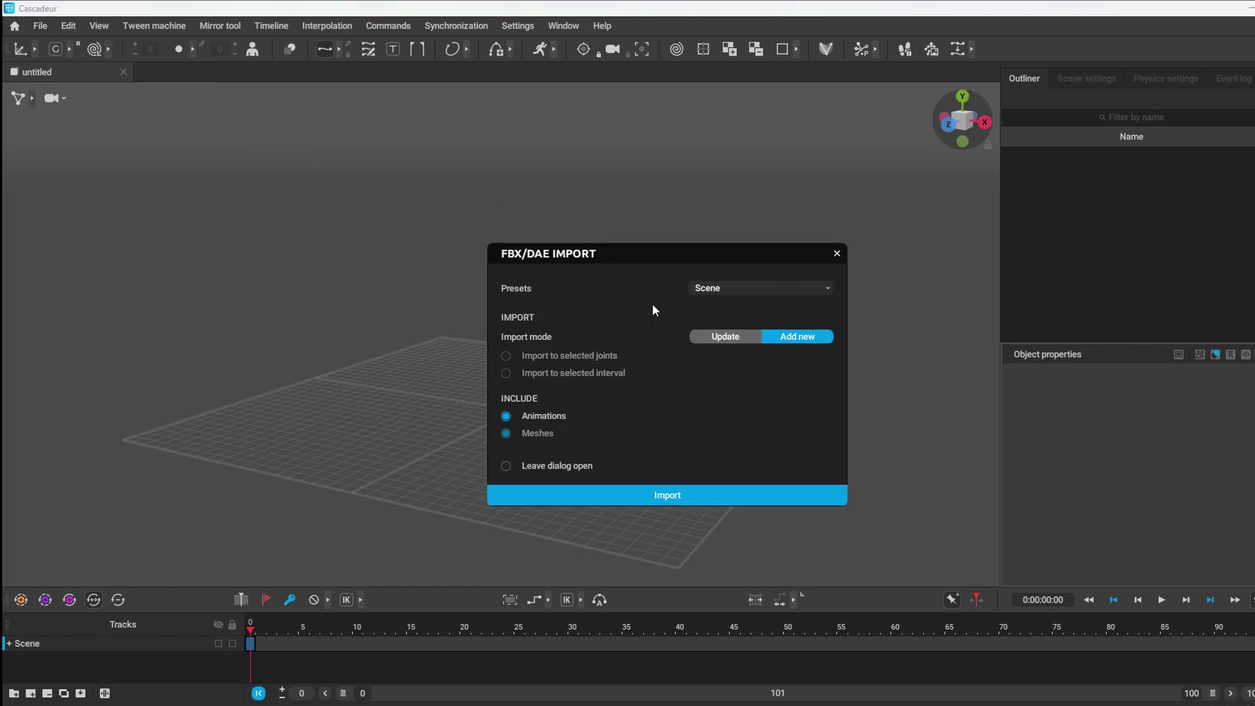
pyautogui.click(617, 495)
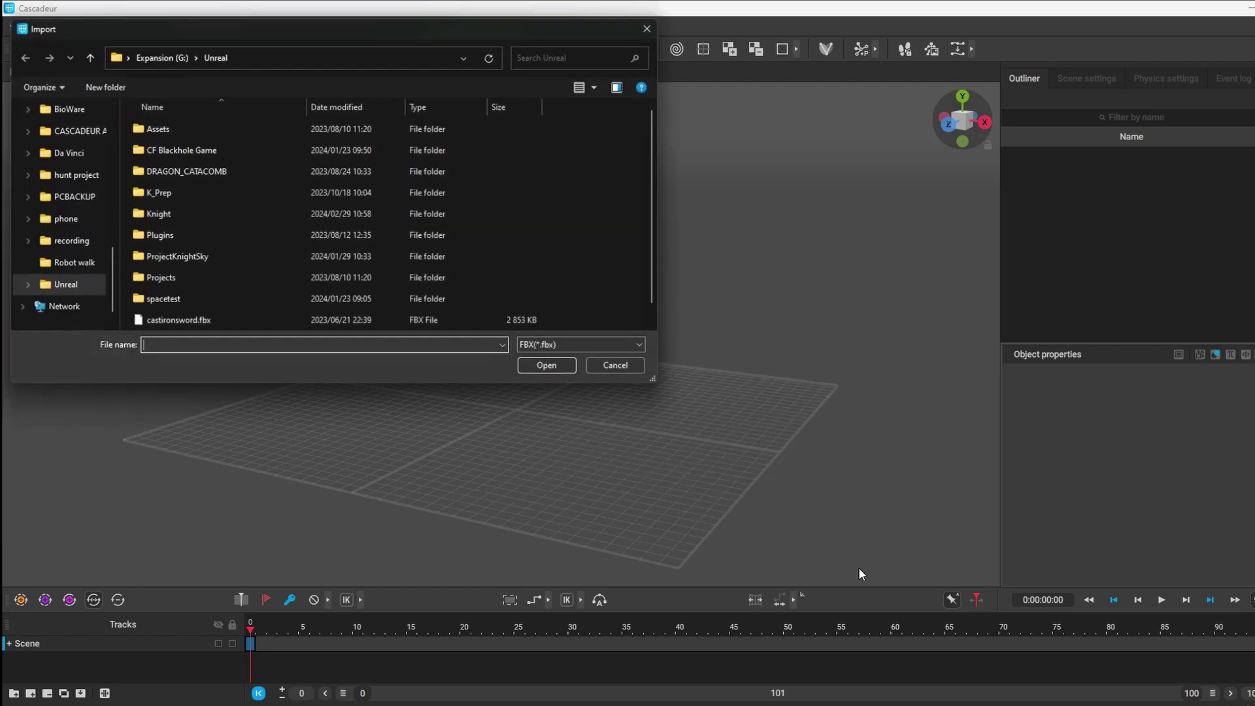
pyautogui.scroll(-1, 246, 323)
pyautogui.click(239, 320)
pyautogui.click(563, 368)
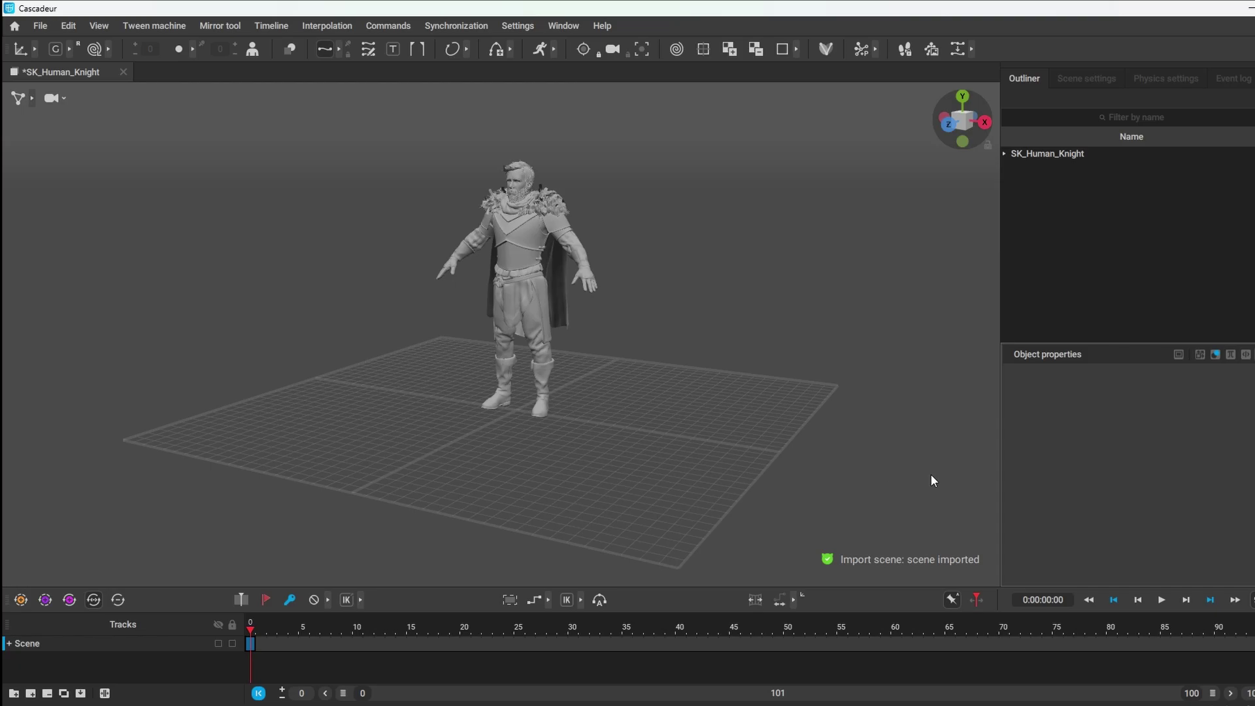
# Hide the knight's purple joint overlay and switch the viewport to AutoPosing mode.
pyautogui.click(120, 104)
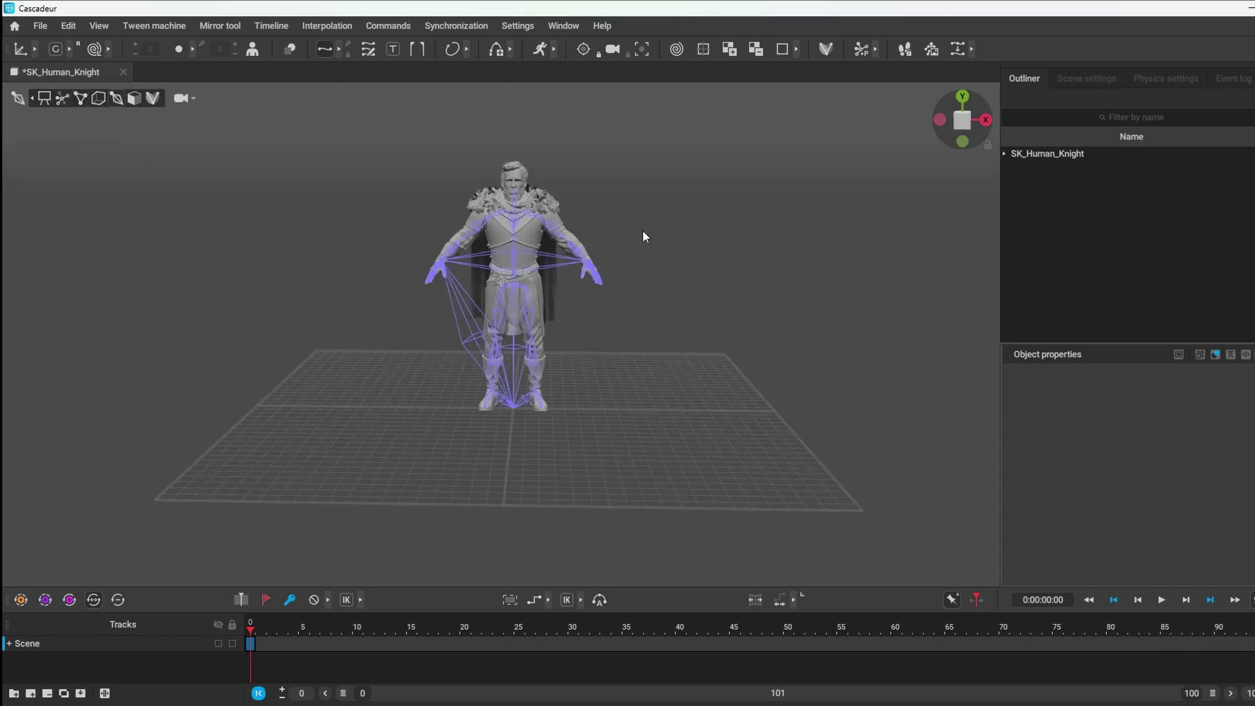
pyautogui.scroll(3, 643, 232)
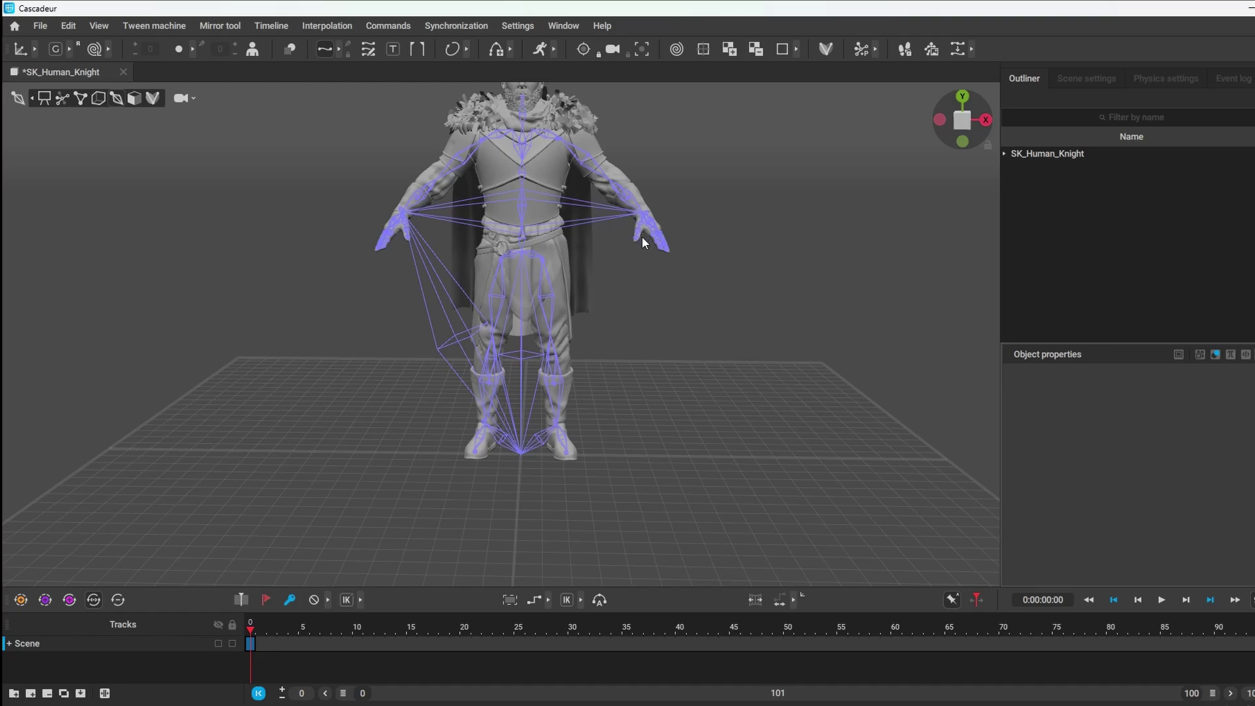
pyautogui.scroll(-1, 642, 238)
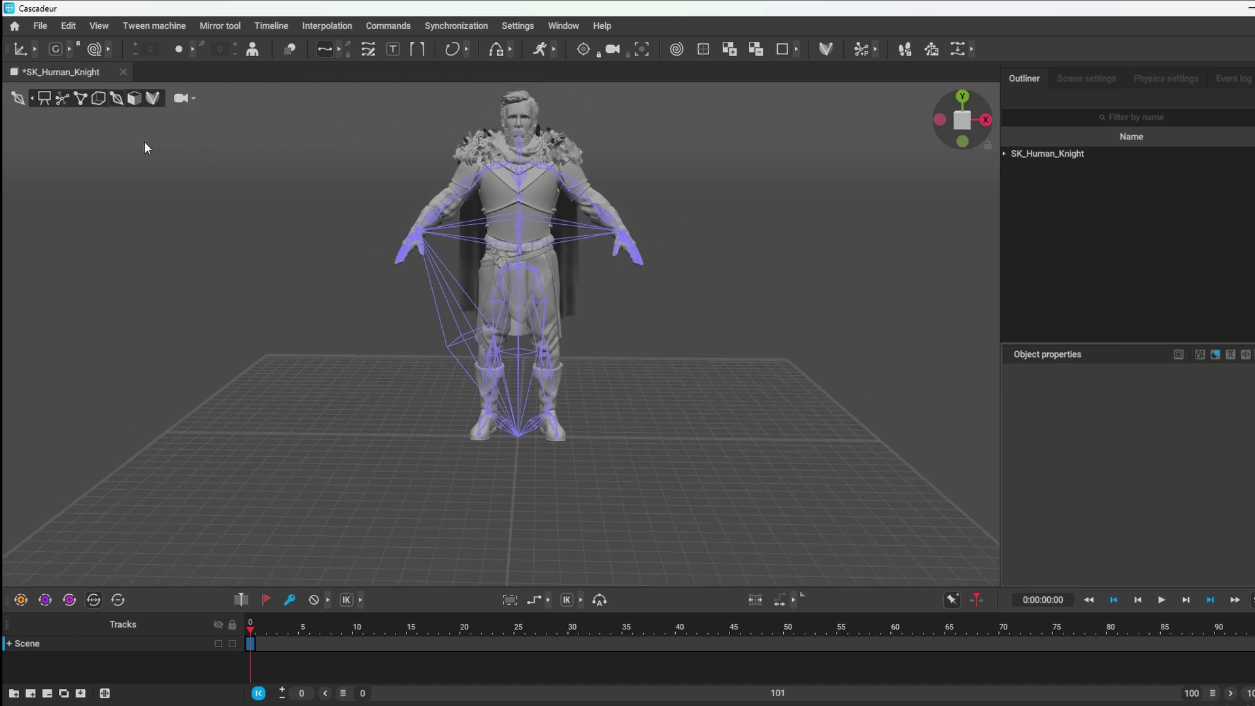
pyautogui.click(81, 98)
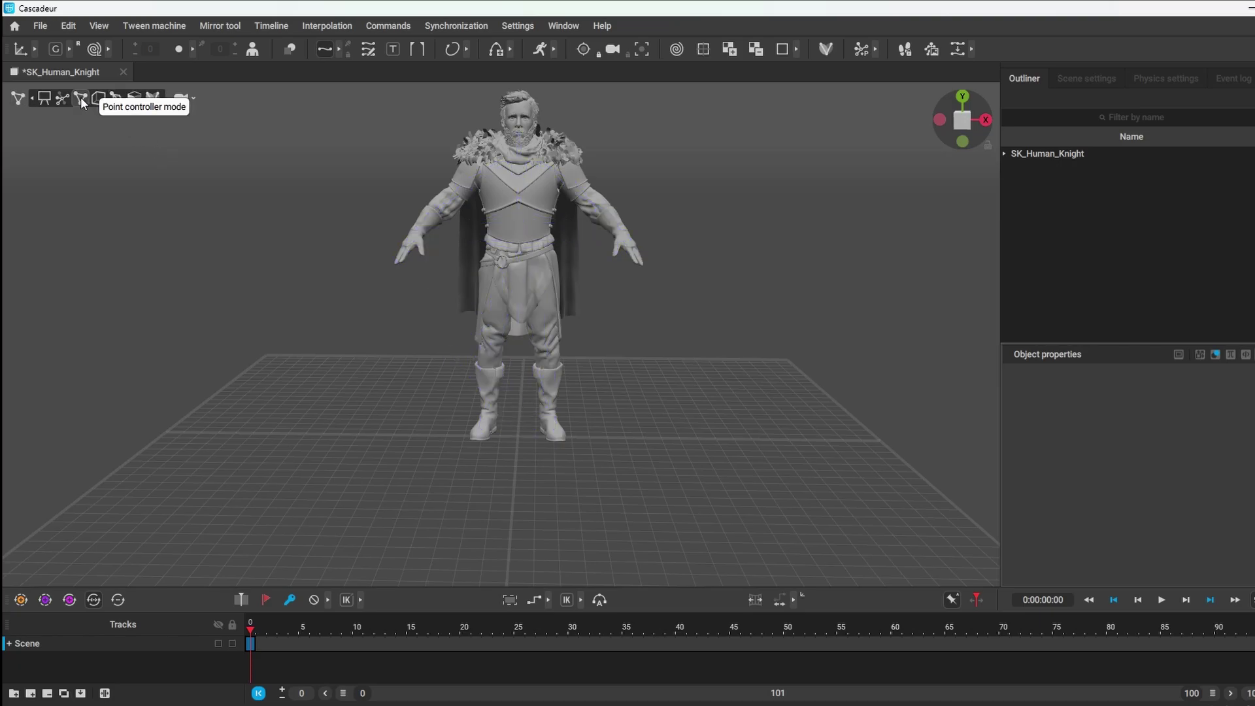
pyautogui.click(61, 98)
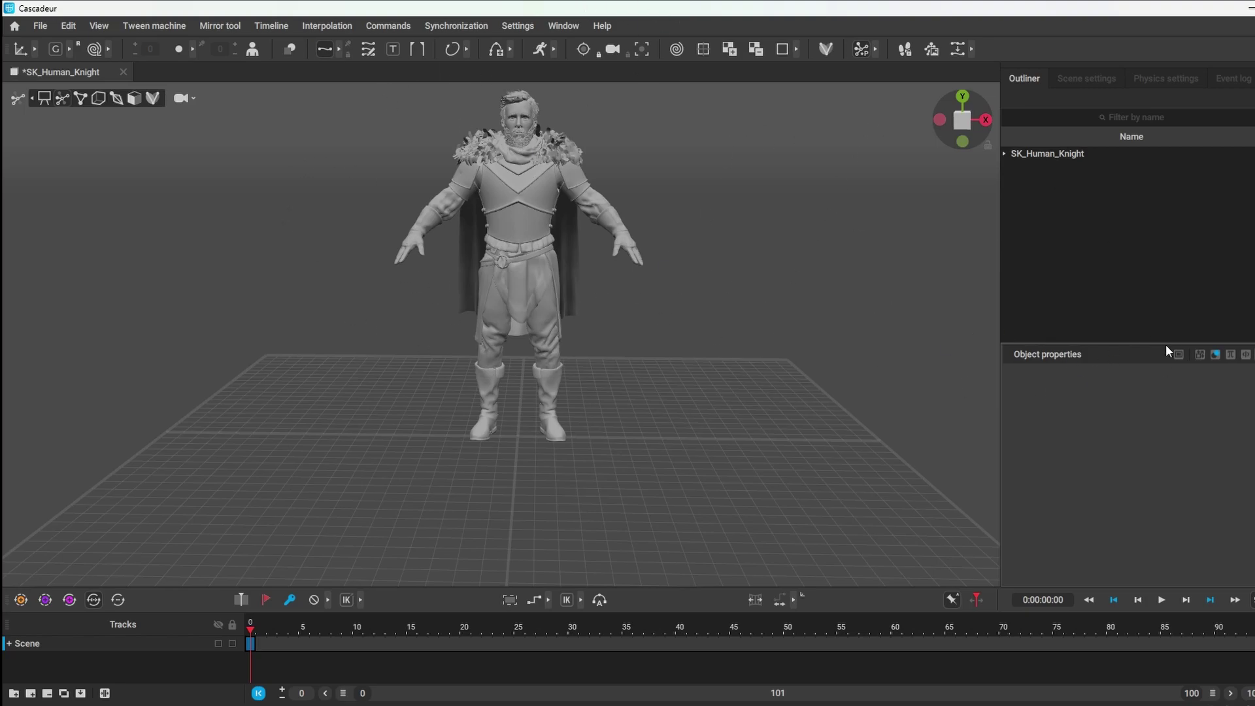
# Enter Rig mode and generate an autoposing rig for the knight with the Quick rigging tool.
pyautogui.click(825, 50)
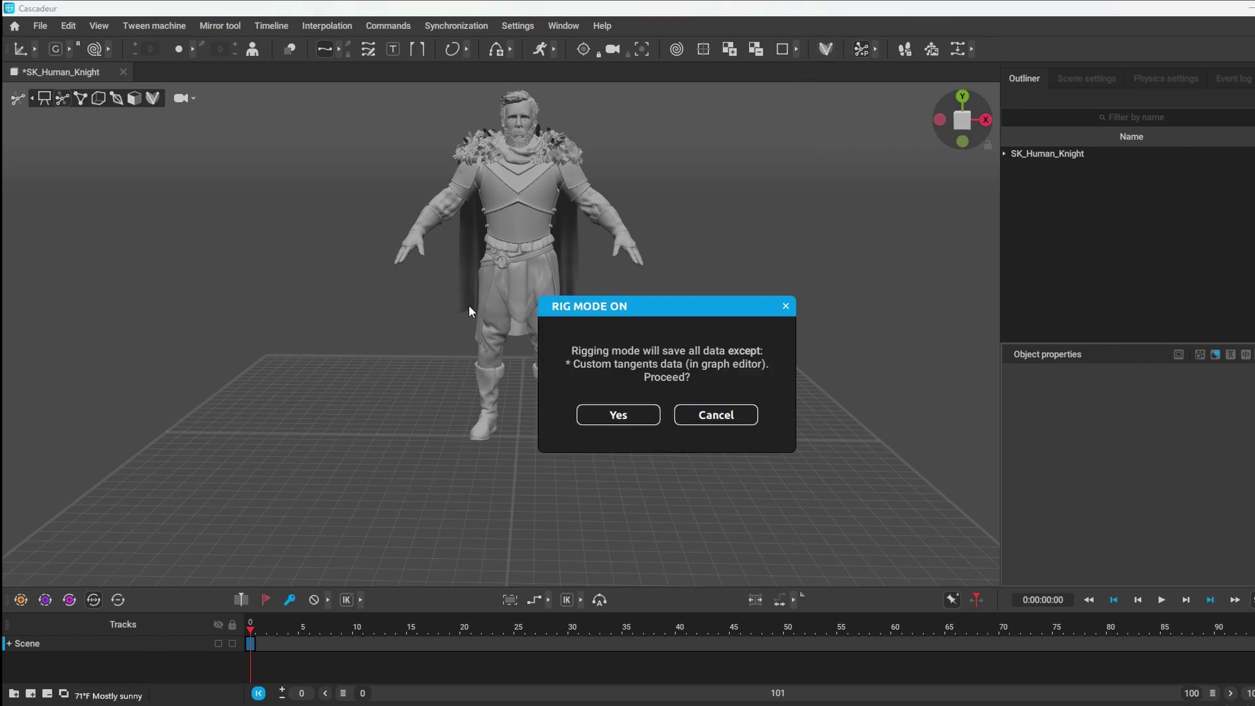
pyautogui.click(628, 418)
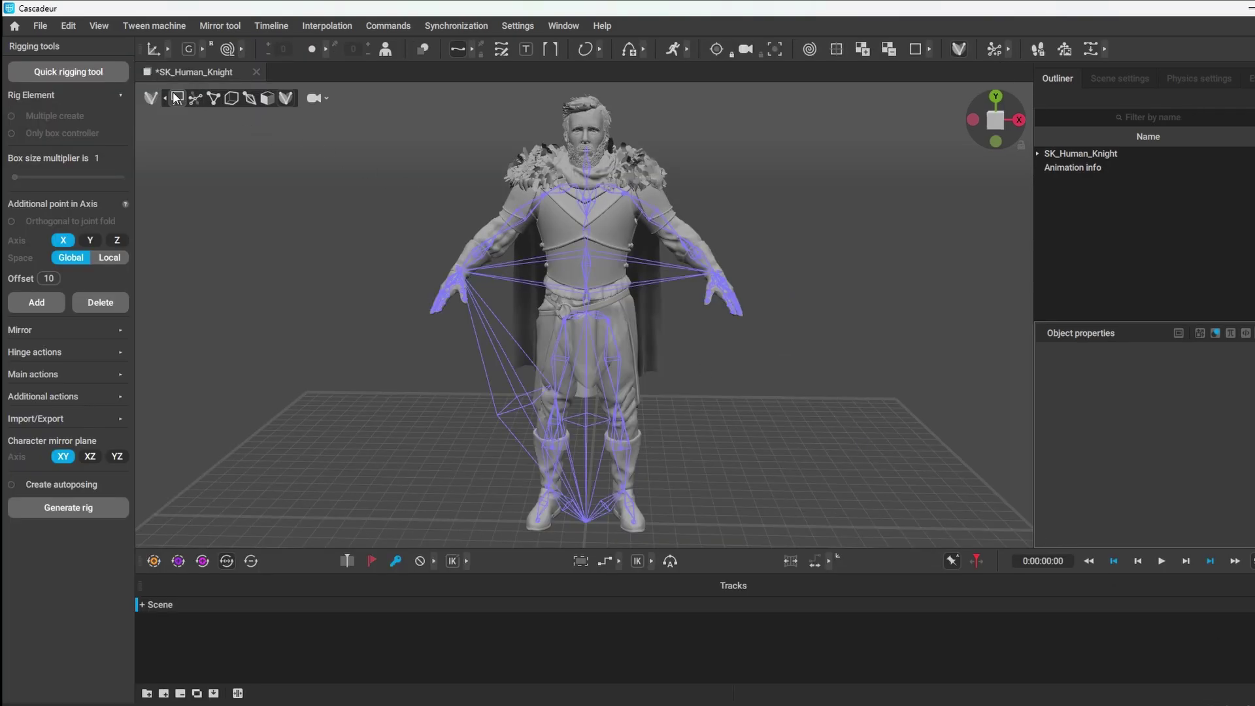
pyautogui.click(100, 76)
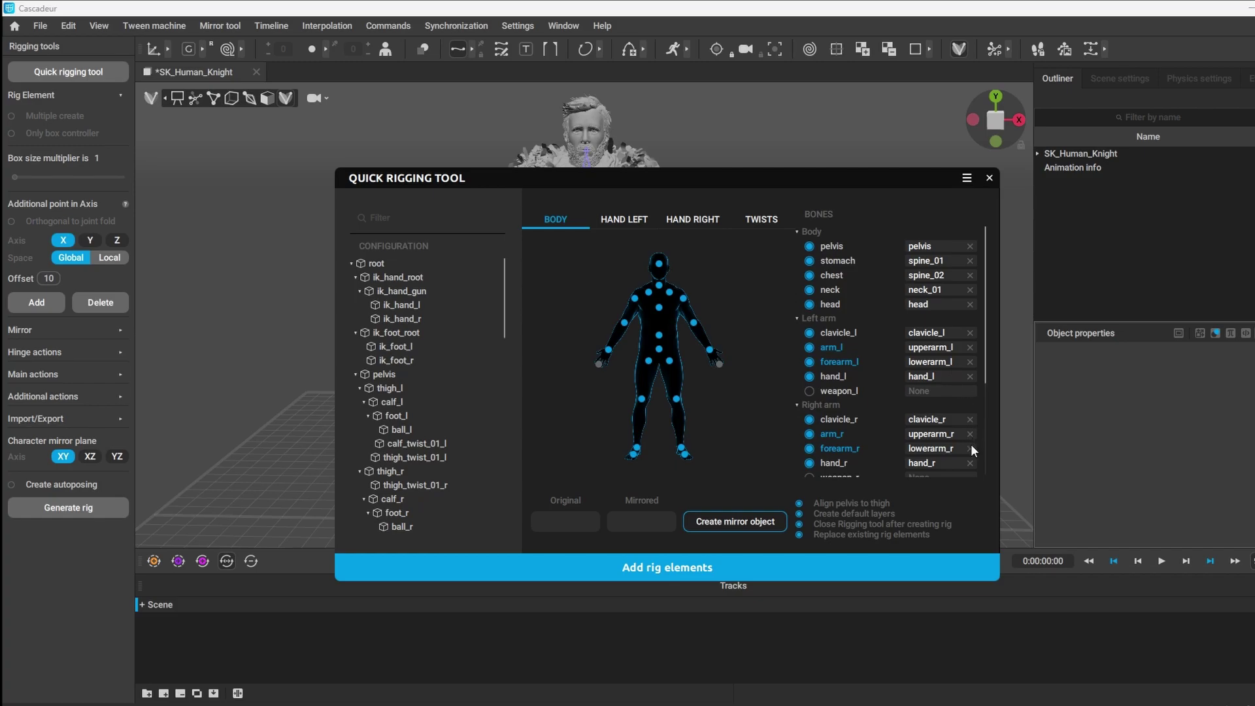
pyautogui.click(686, 576)
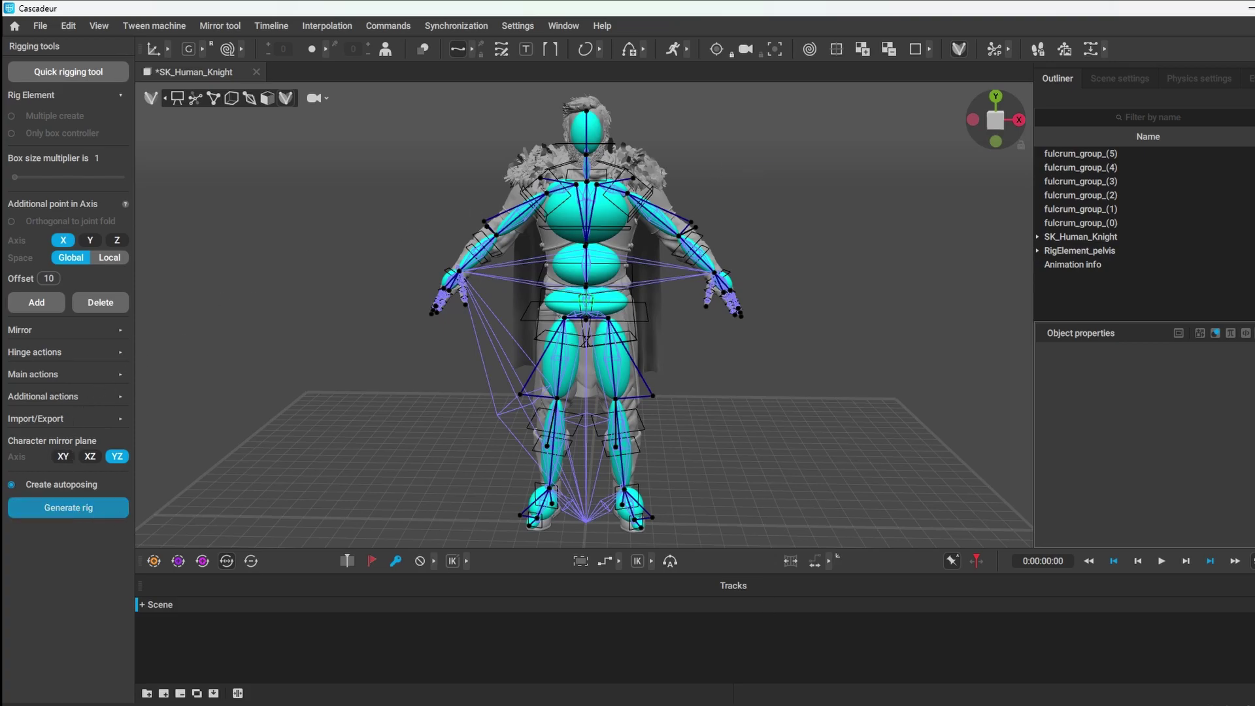
pyautogui.click(68, 507)
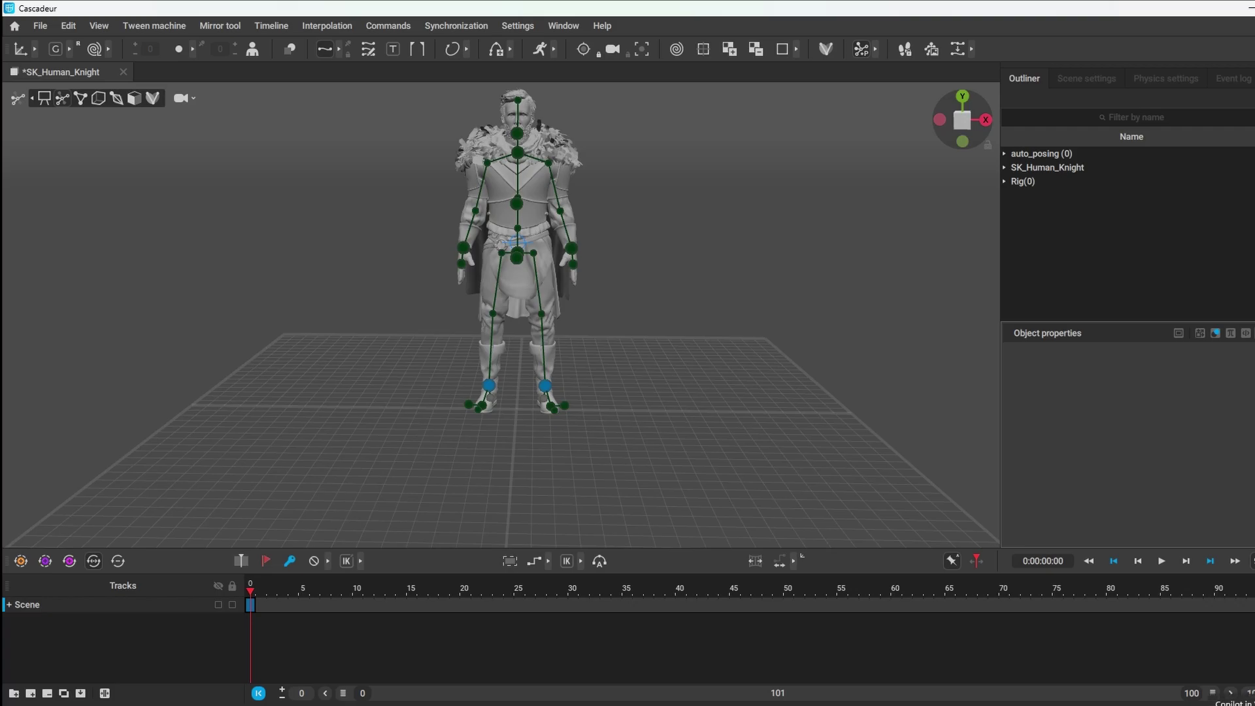
# Switch back to point controllers and drag the hand_r controller up above the knight's shoulder.
pyautogui.scroll(5, 681, 332)
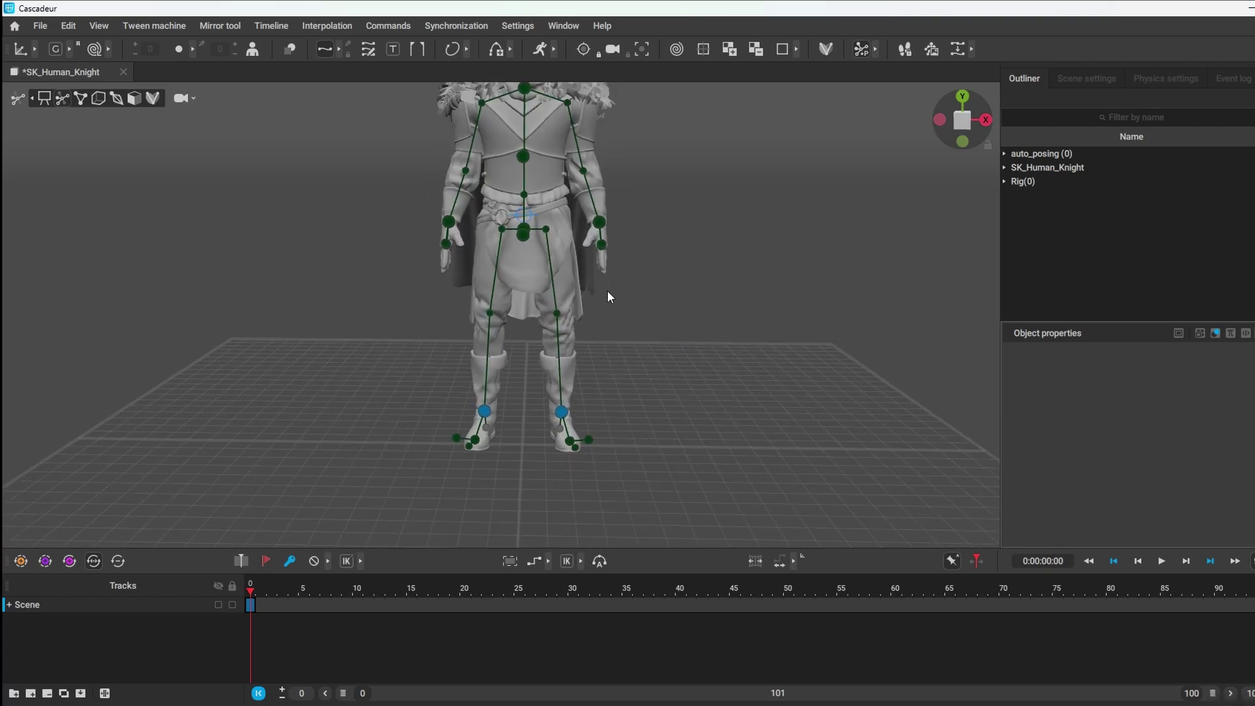
pyautogui.moveTo(348, 251); pyautogui.dragTo(578, 215, button='right')
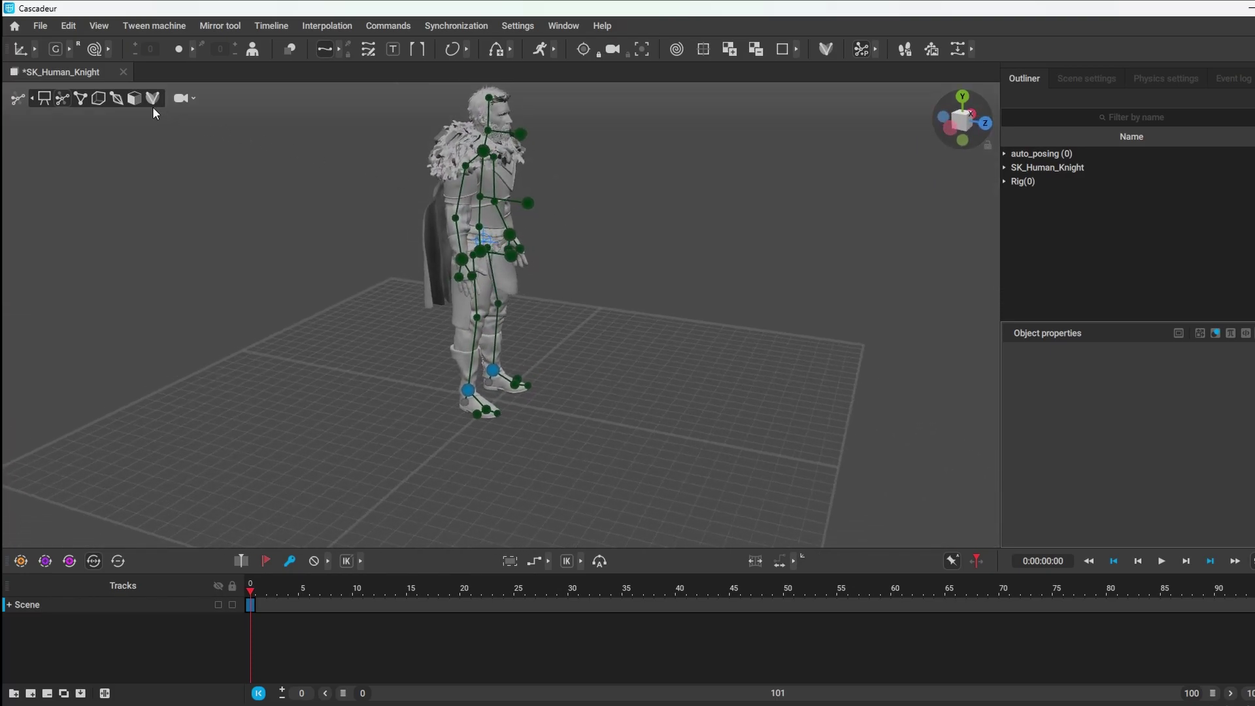
pyautogui.click(81, 97)
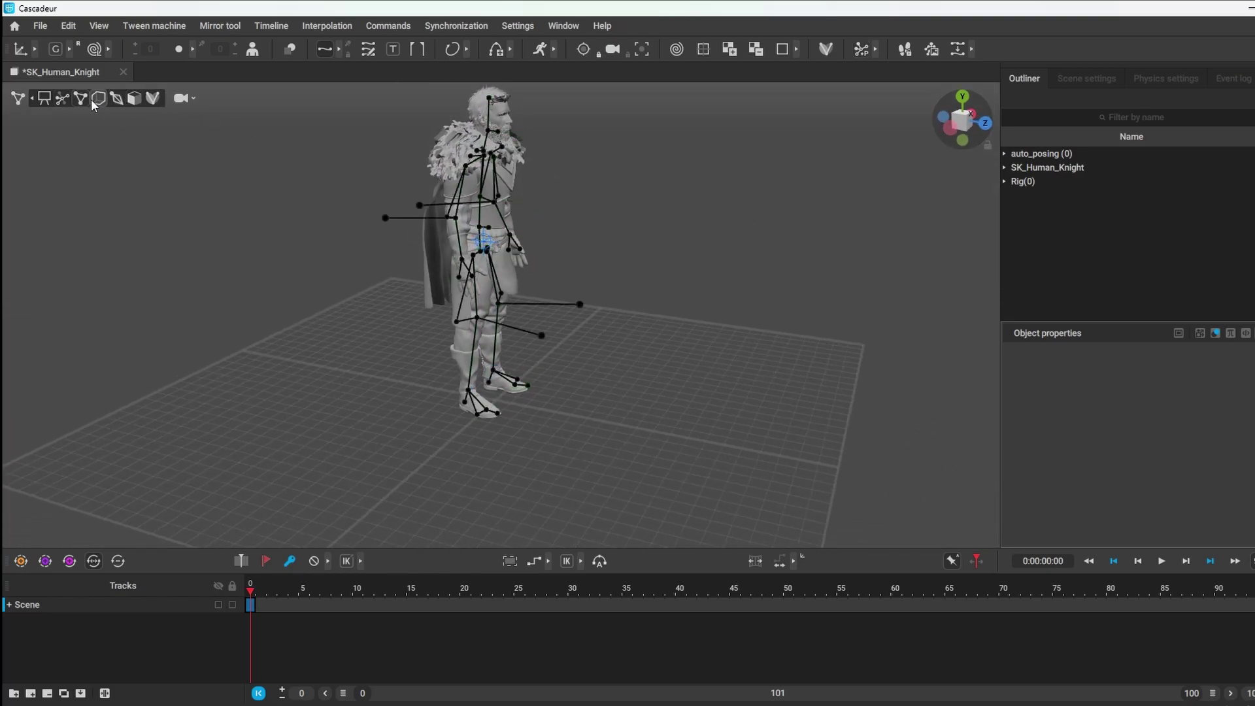
pyautogui.click(62, 98)
pyautogui.click(462, 260)
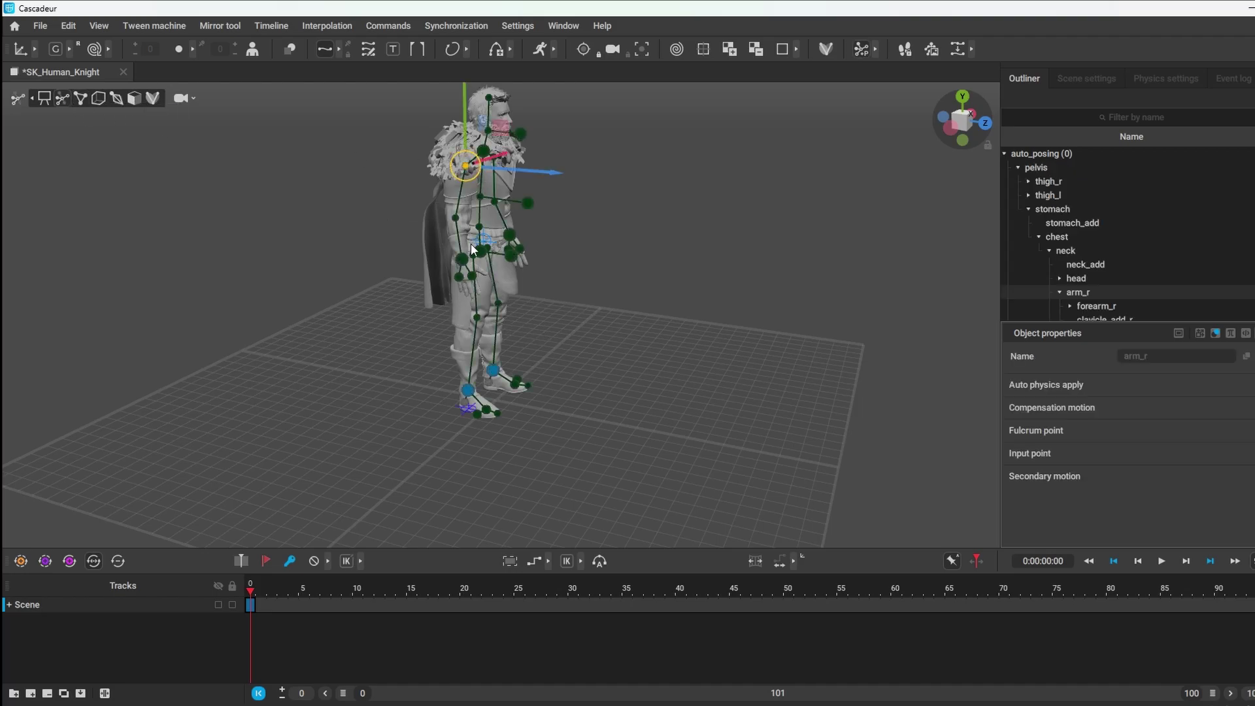
pyautogui.moveTo(466, 268); pyautogui.dragTo(590, 154)
pyautogui.moveTo(590, 153); pyautogui.dragTo(732, 202, button='right')
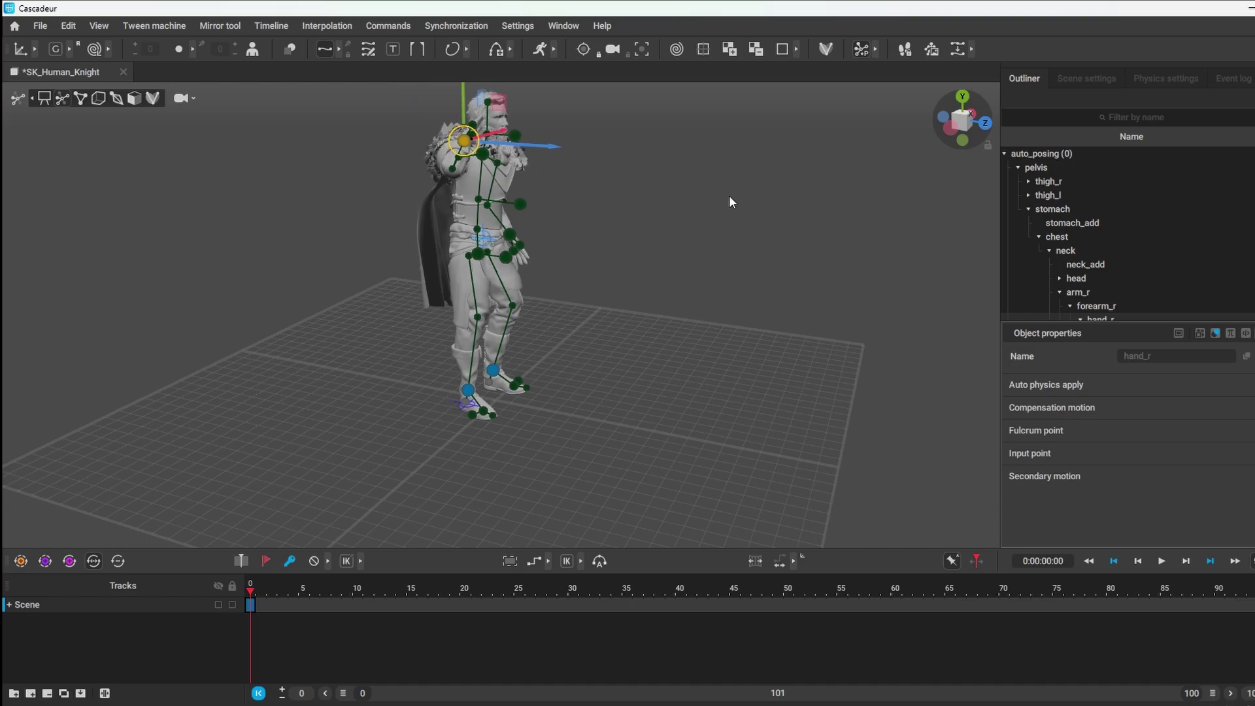
pyautogui.moveTo(582, 166); pyautogui.dragTo(324, 240, button='right')
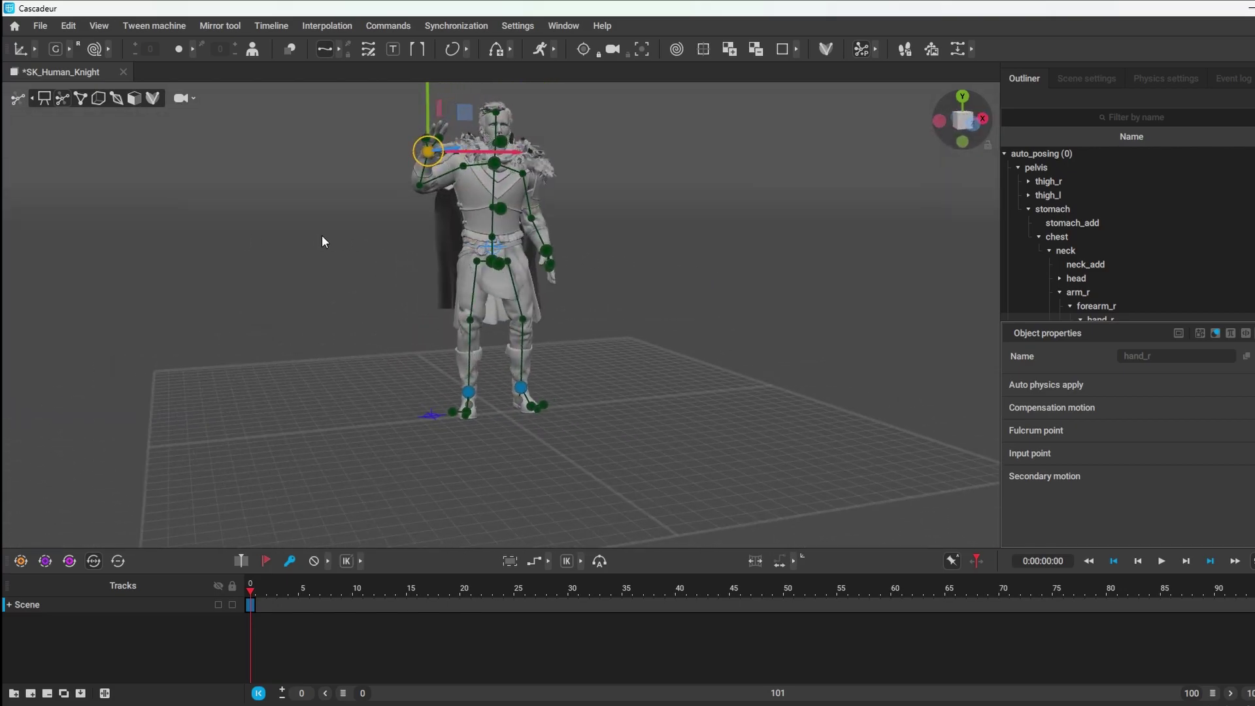